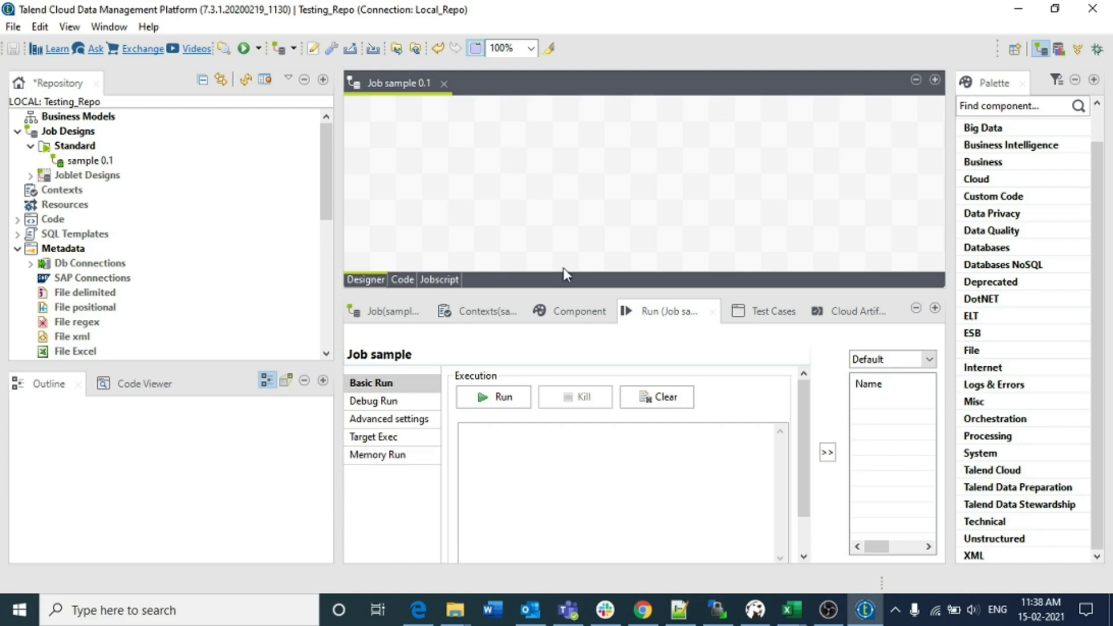
# Step: Enlarge the job design canvas by lowering the divider above the Run view
pyautogui.moveTo(586, 294); pyautogui.dragTo(592, 355)
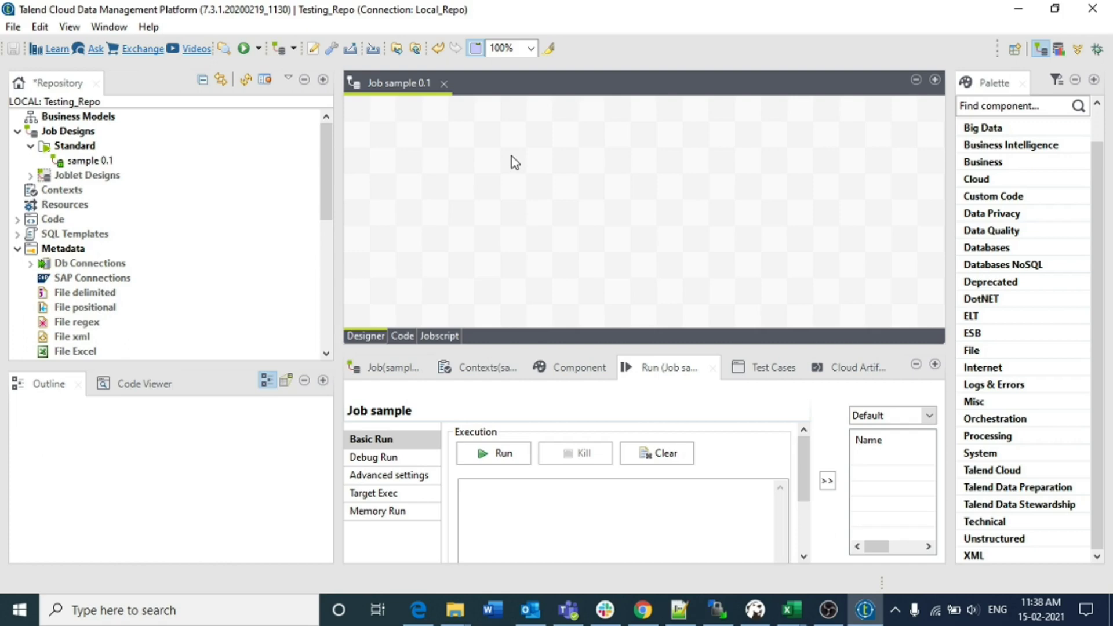
# Step: Switch to Notepad++ and examine the student IDs and enrolled subjects in denormalize_file.txt, then return to Talend Studio
pyautogui.click(679, 610)
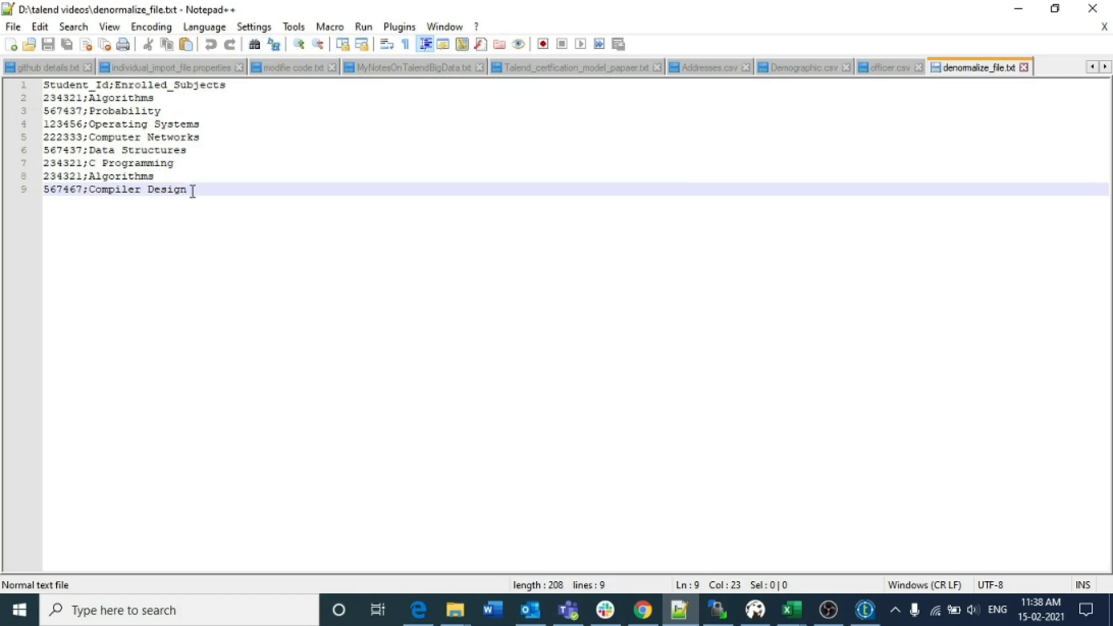
pyautogui.moveTo(192, 191); pyautogui.dragTo(33, 98)
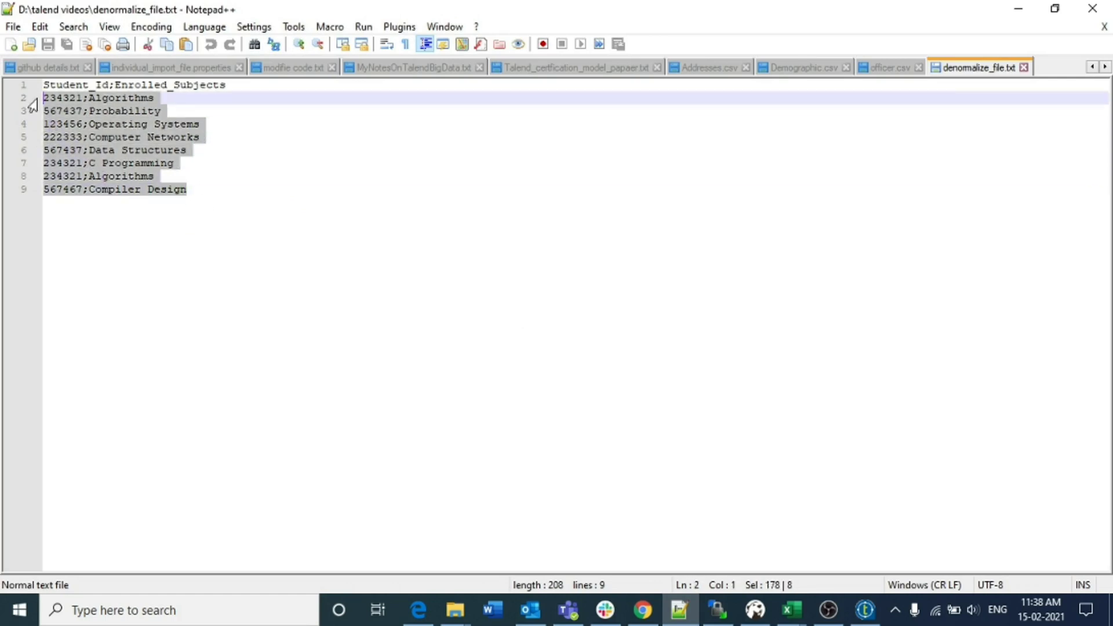
pyautogui.click(93, 103)
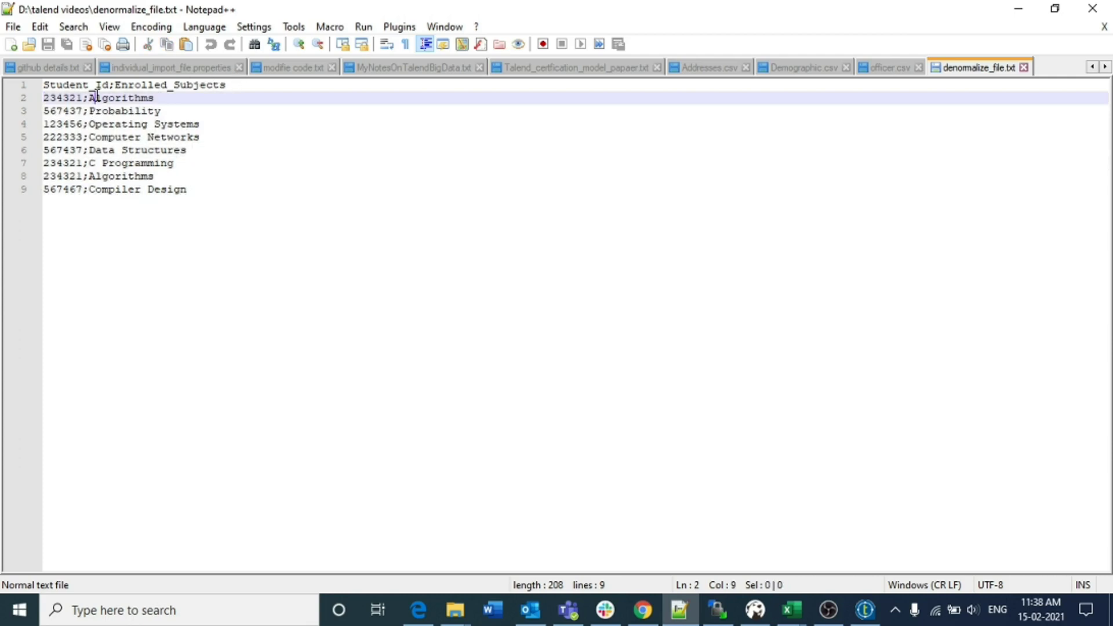
pyautogui.moveTo(75, 98); pyautogui.dragTo(33, 106)
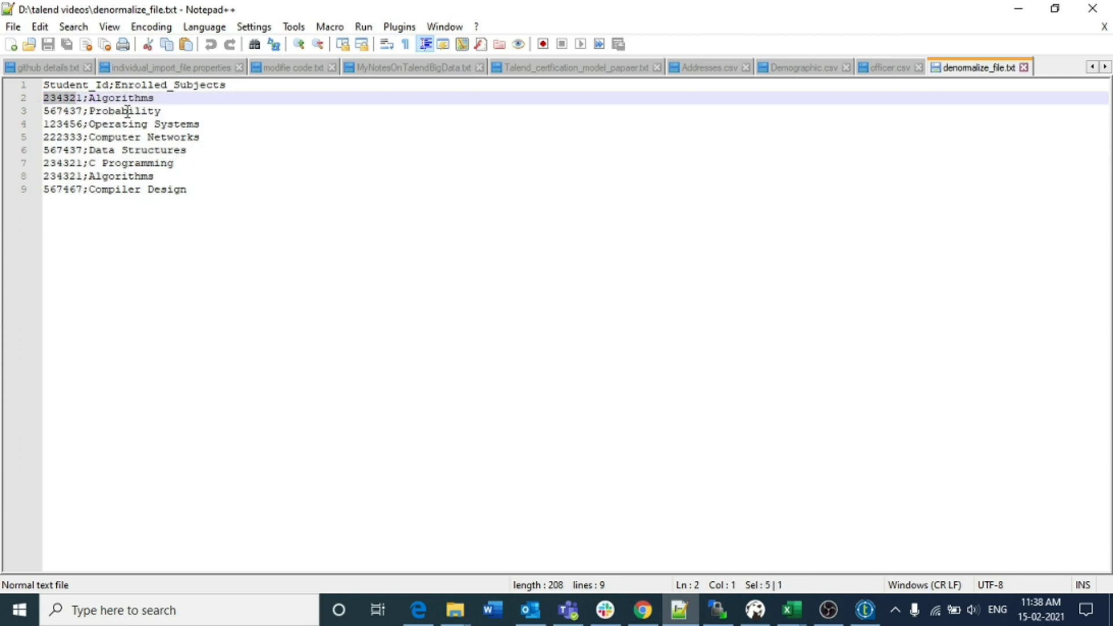
pyautogui.moveTo(158, 97); pyautogui.dragTo(39, 115)
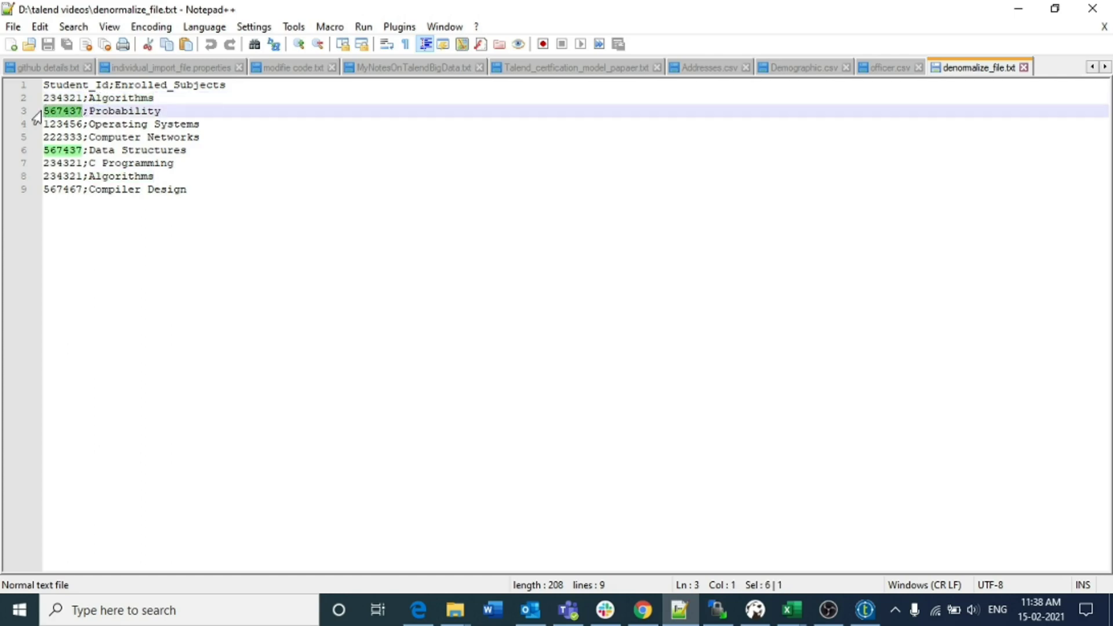
pyautogui.click(165, 111)
pyautogui.moveTo(165, 111); pyautogui.dragTo(35, 131)
pyautogui.click(84, 124)
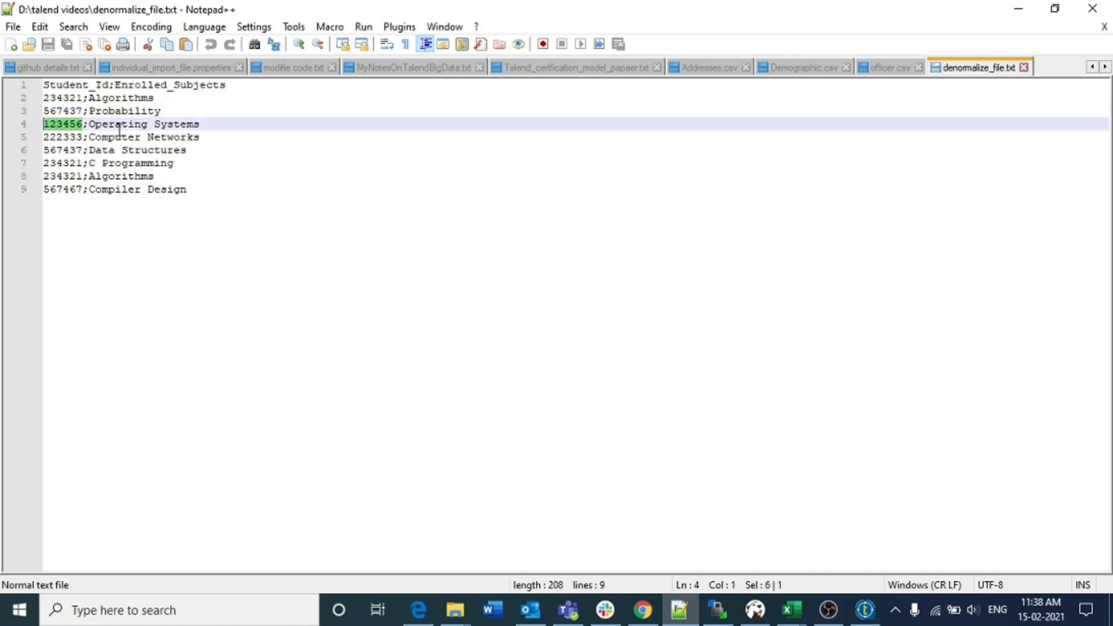
pyautogui.moveTo(205, 124); pyautogui.dragTo(88, 125)
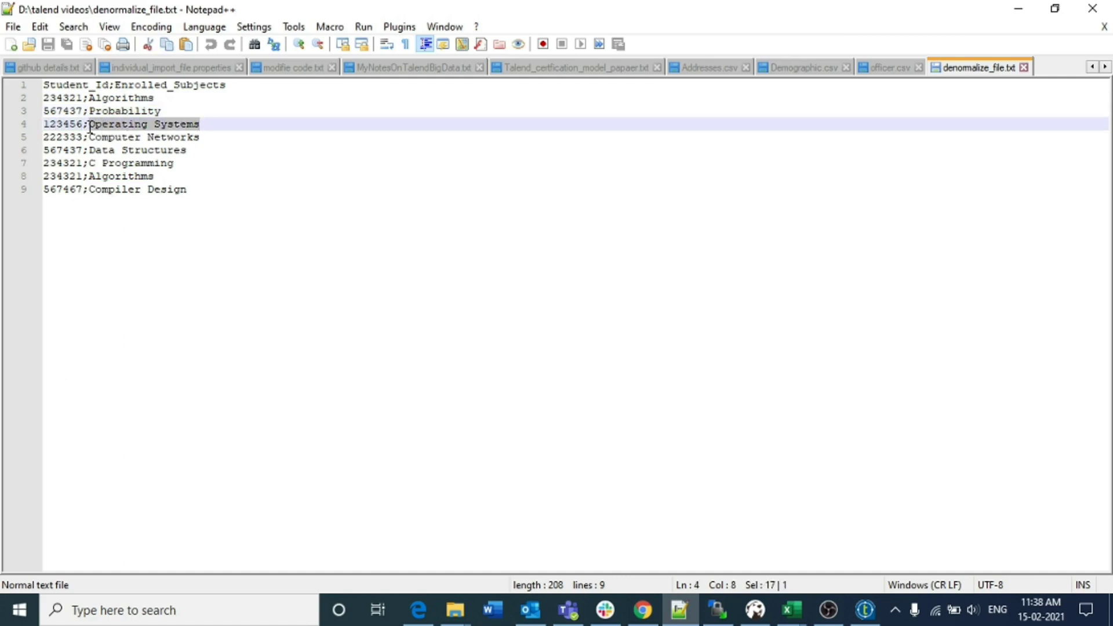
pyautogui.moveTo(191, 189); pyautogui.dragTo(43, 137)
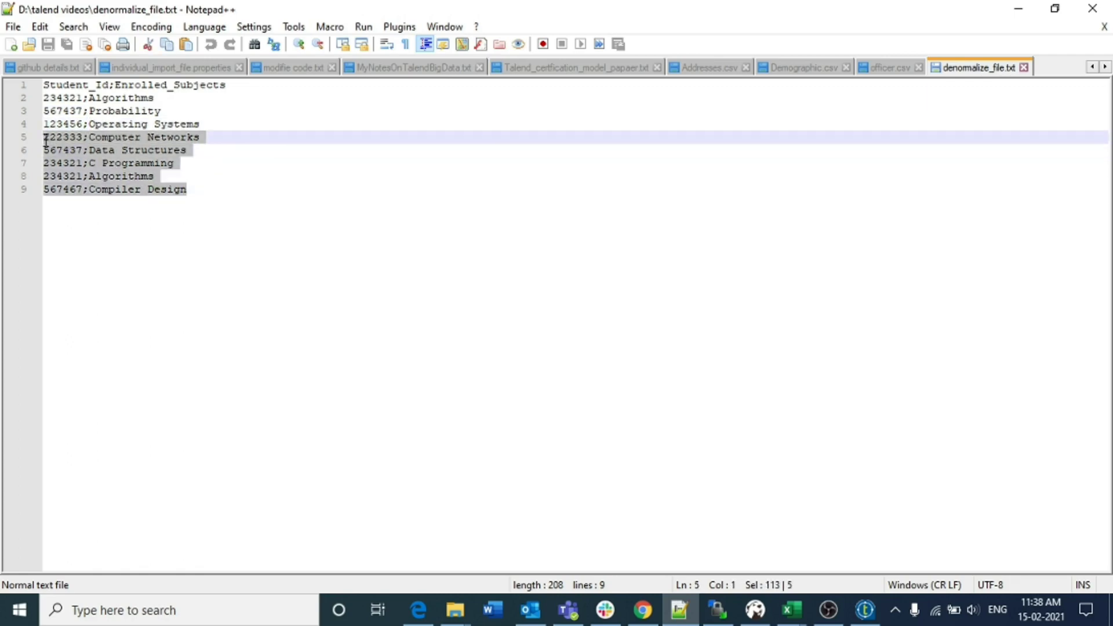
pyautogui.click(209, 178)
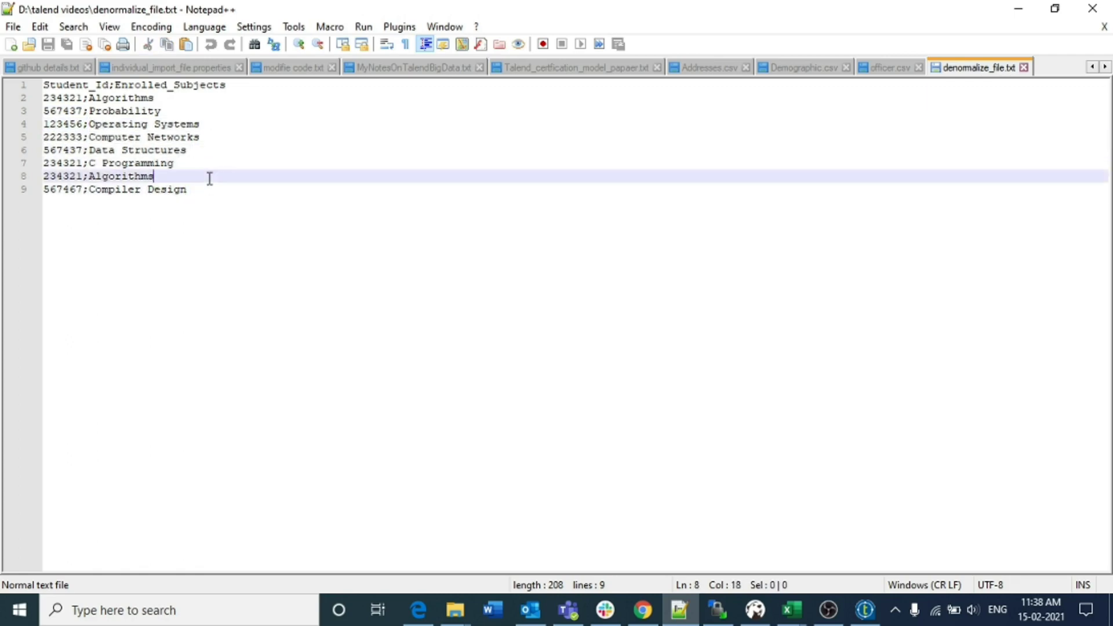
pyautogui.click(1017, 8)
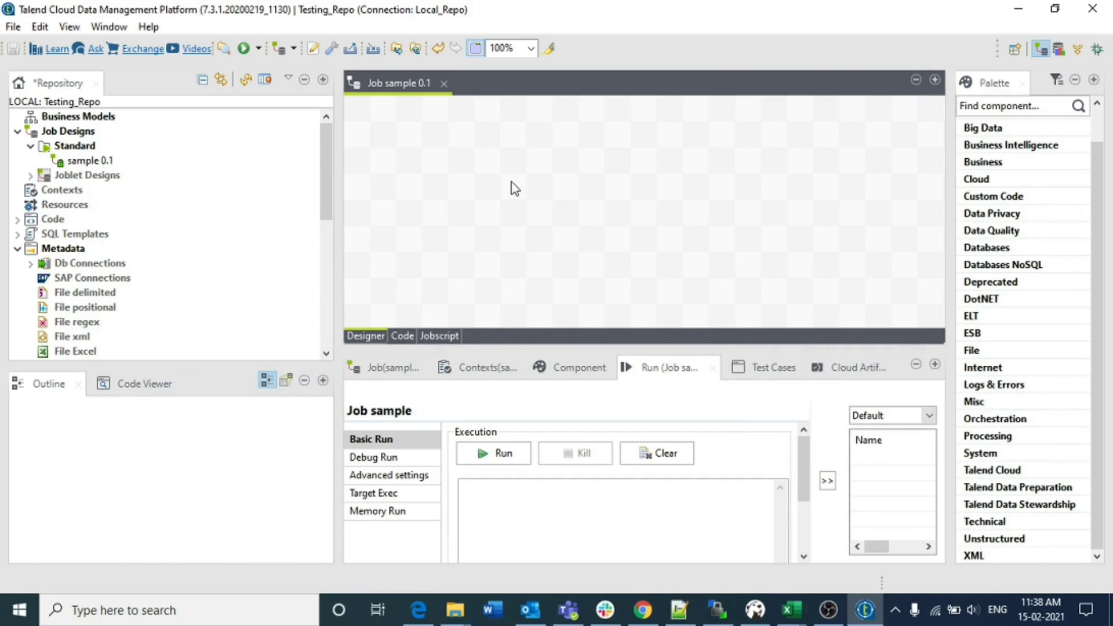
# Step: Add a tFileInputDelimited component to the sample job's canvas and open its basic settings
pyautogui.write('file')
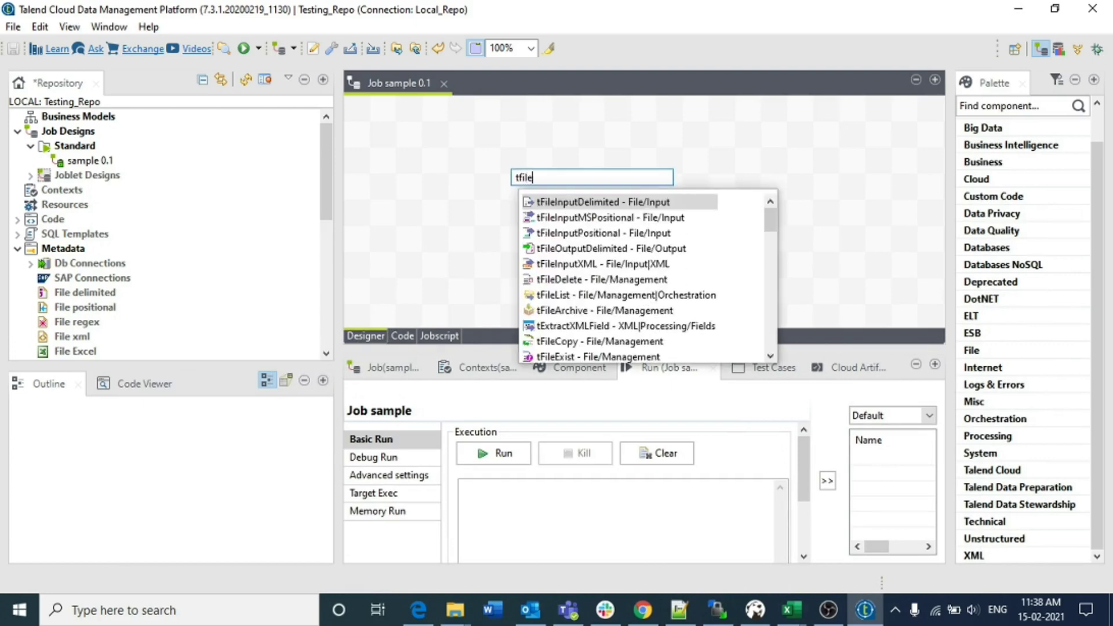
pyautogui.press('Return')
pyautogui.doubleClick(512, 191)
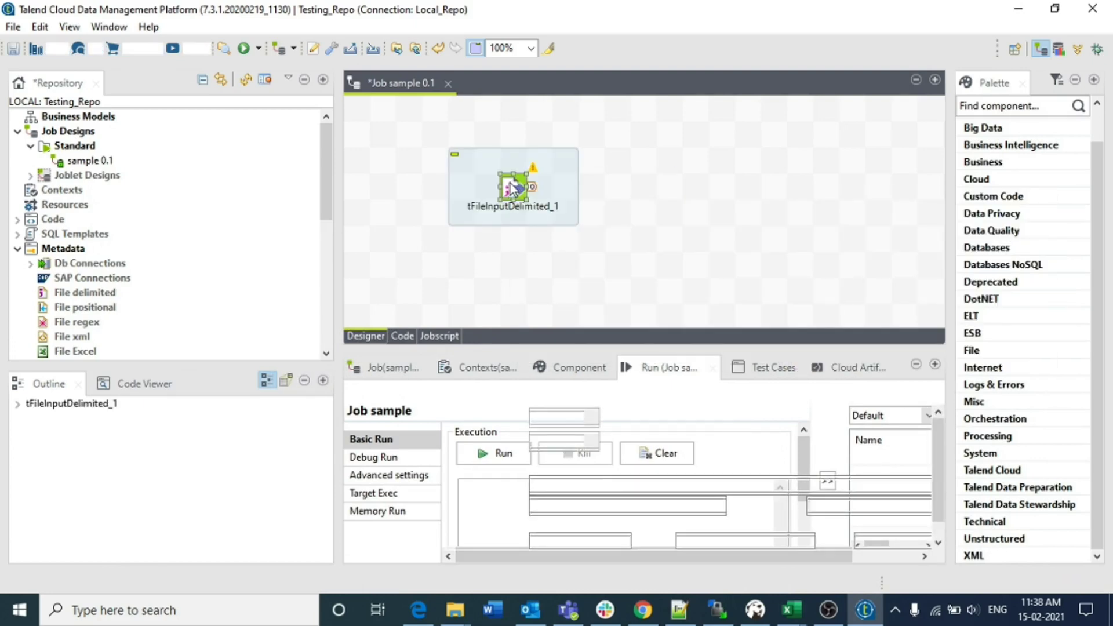
# Step: Add two columns named id and enrolled_subject to the schema of the delimited file input
pyautogui.click(678, 460)
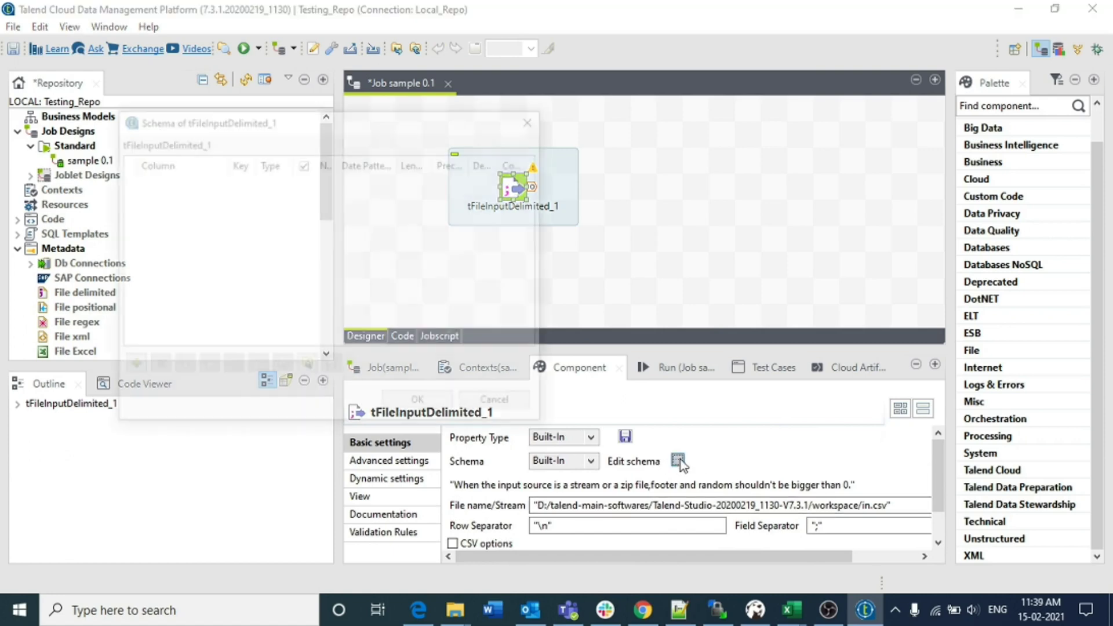
pyautogui.click(130, 366)
pyautogui.click(130, 367)
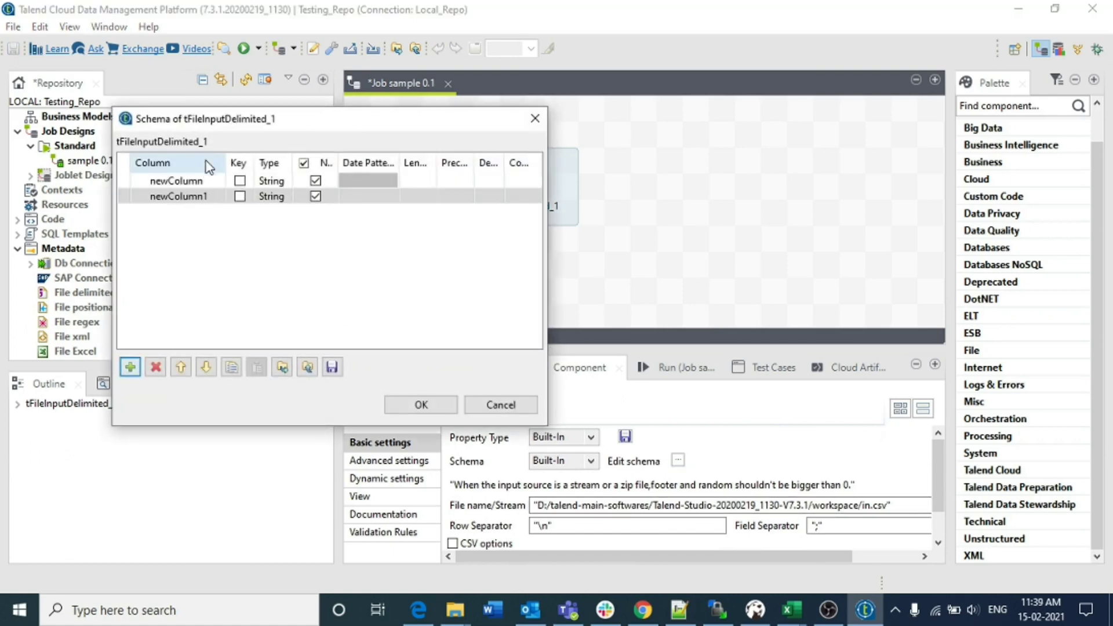
pyautogui.click(184, 181)
pyautogui.write('id')
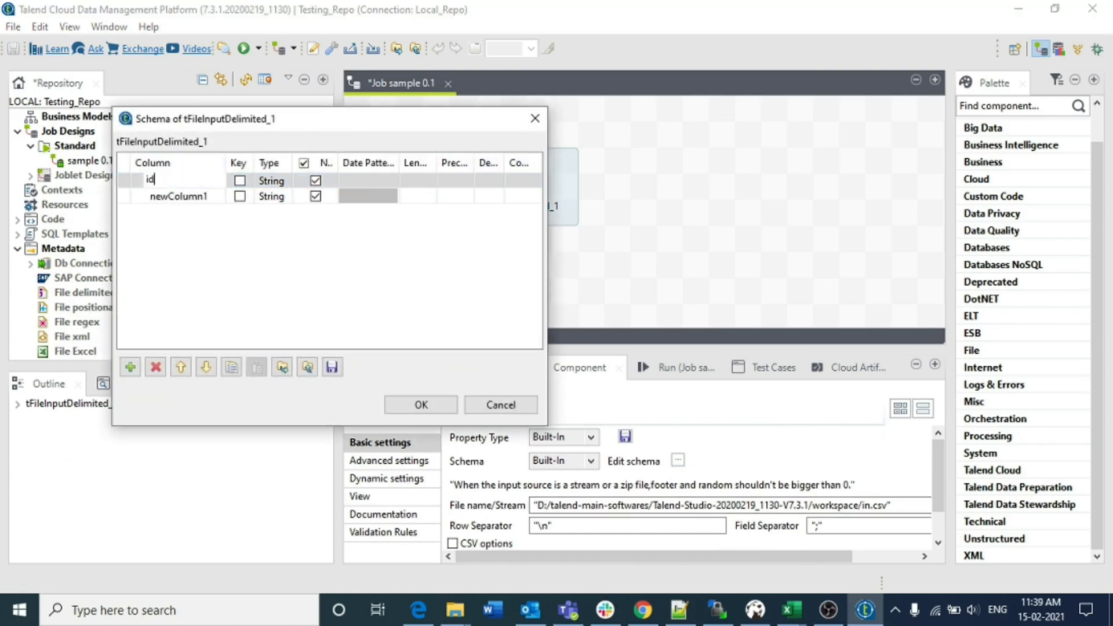
pyautogui.click(188, 191)
pyautogui.write('e')
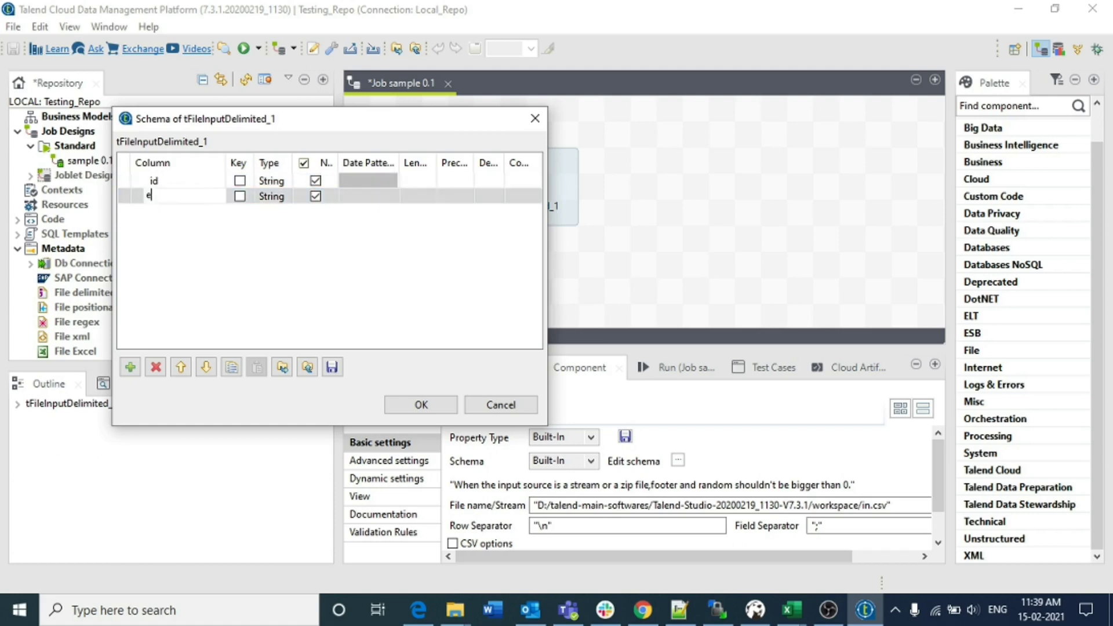
pyautogui.write('nrolled_subject')
# Step: Change the data type of the id column and apply the input schema
pyautogui.click(270, 180)
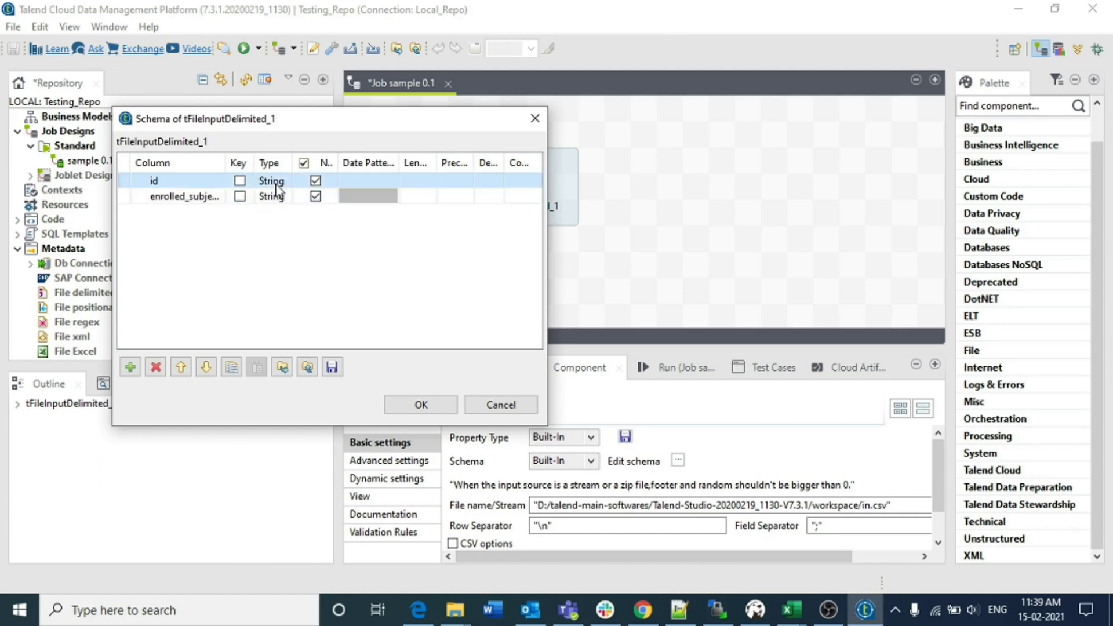
pyautogui.click(306, 181)
pyautogui.click(339, 288)
pyautogui.click(419, 404)
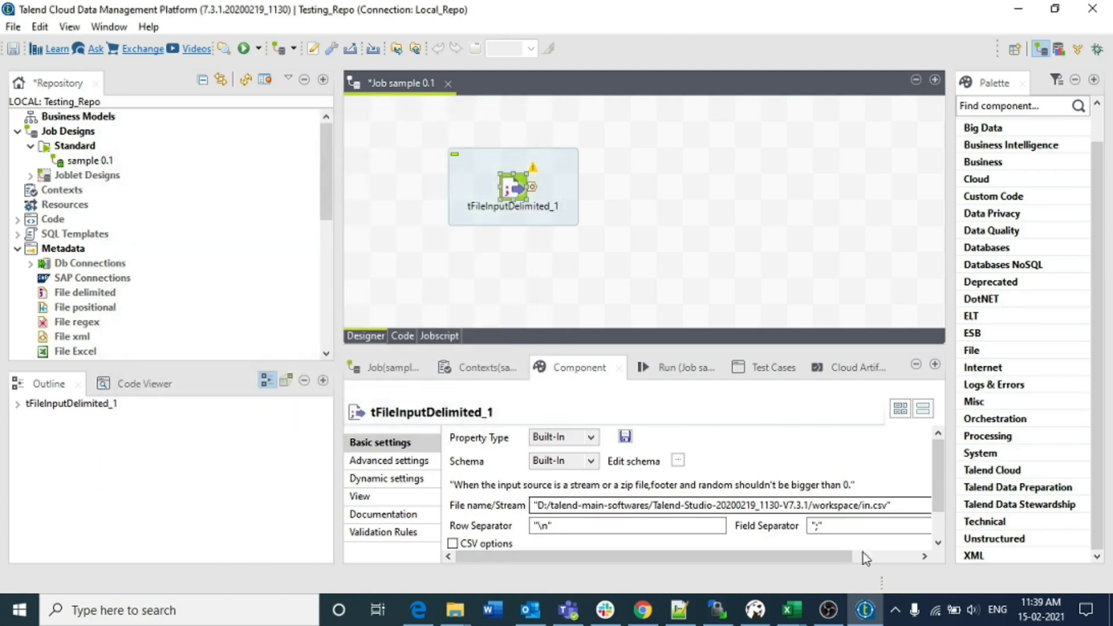
# Step: Set the delimited input's source file to denormalize_file.txt in D:/talend videos
pyautogui.click(888, 556)
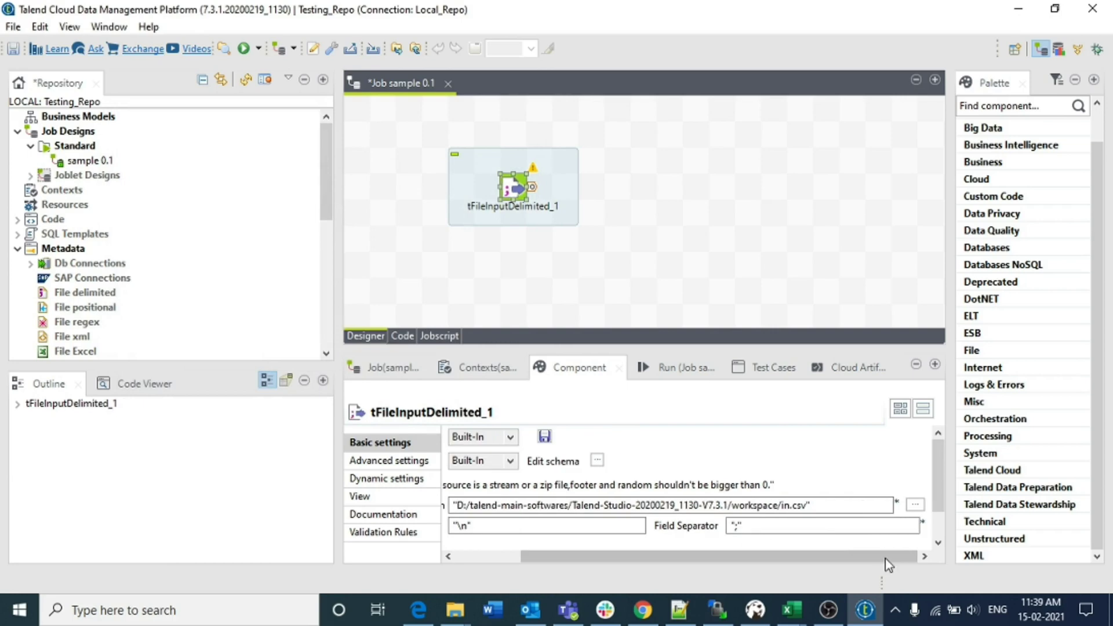
pyautogui.click(915, 505)
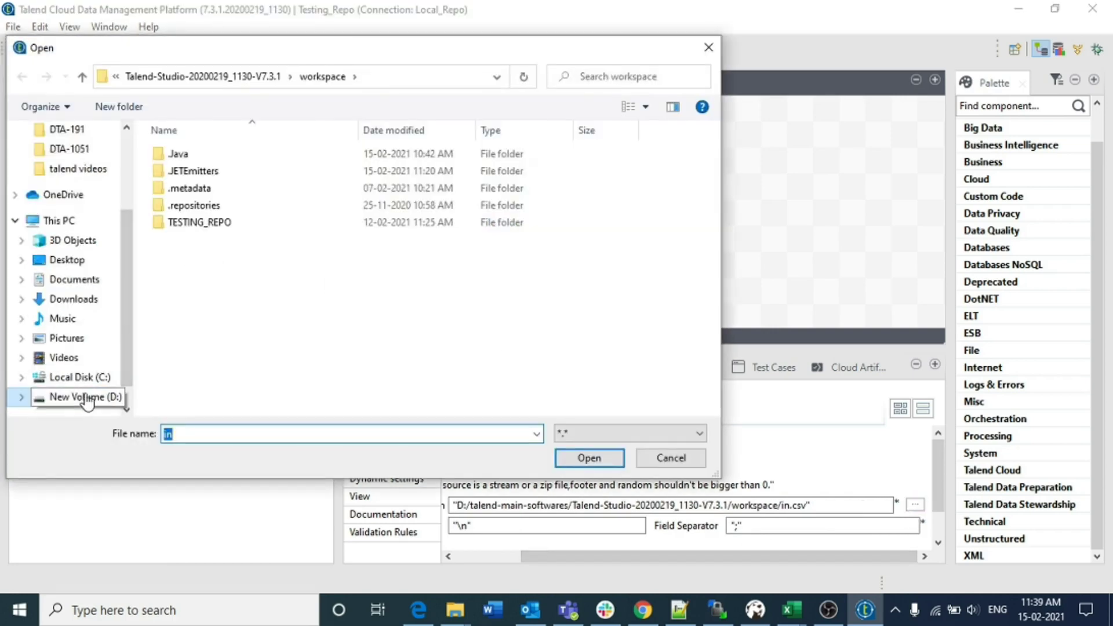
pyautogui.click(87, 396)
pyautogui.doubleClick(183, 257)
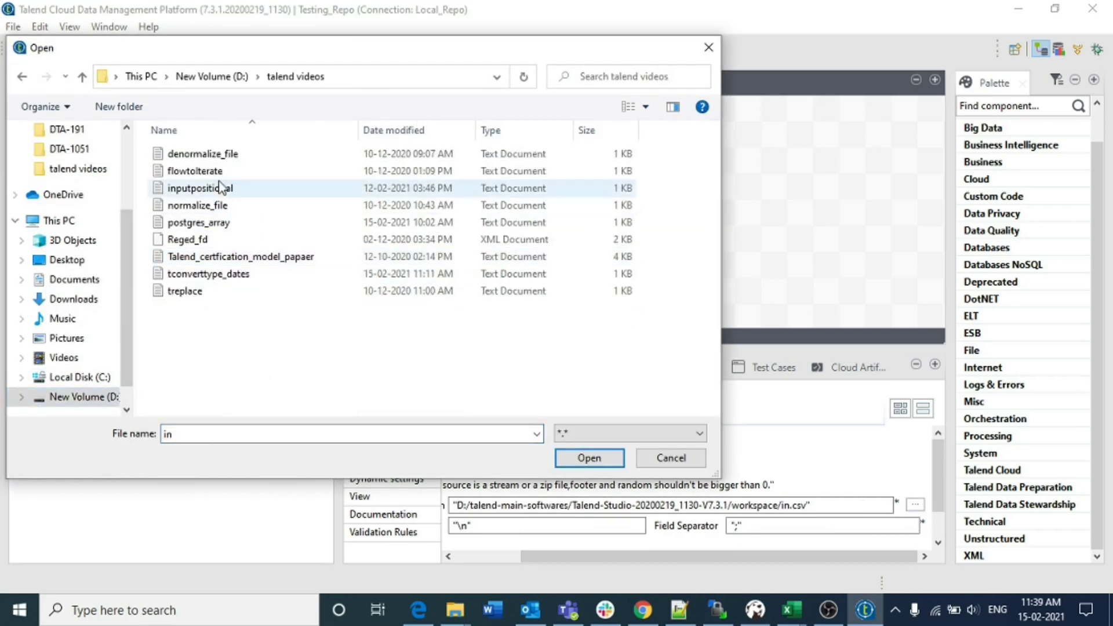
pyautogui.doubleClick(200, 156)
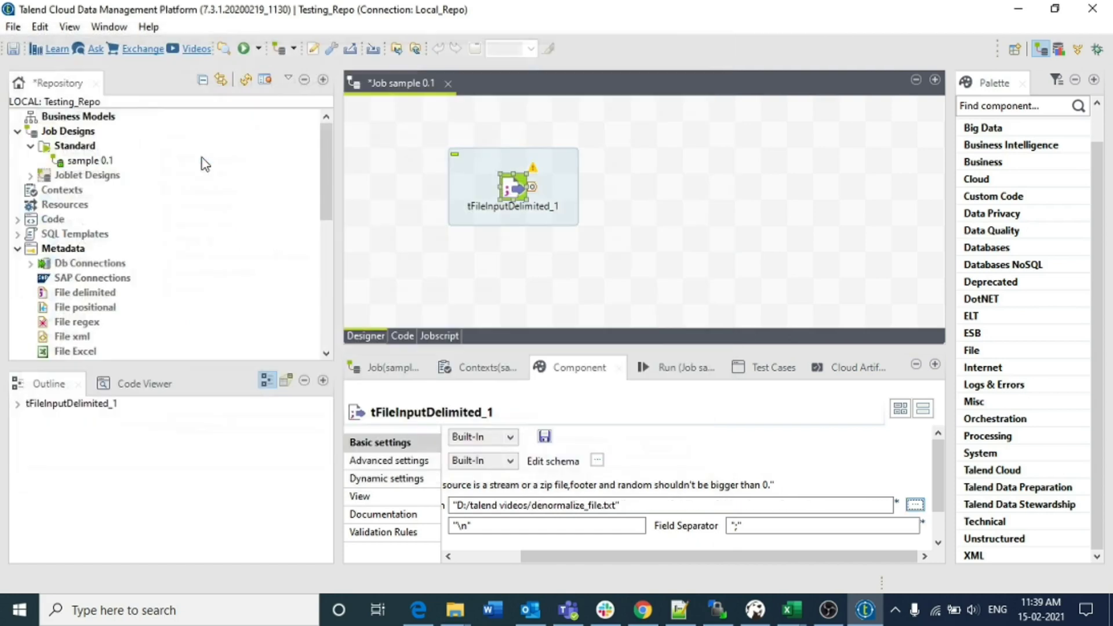
# Step: Set the delimited input's header count to 1 and save the job
pyautogui.click(492, 556)
pyautogui.scroll(-1, 503, 519)
pyautogui.click(539, 521)
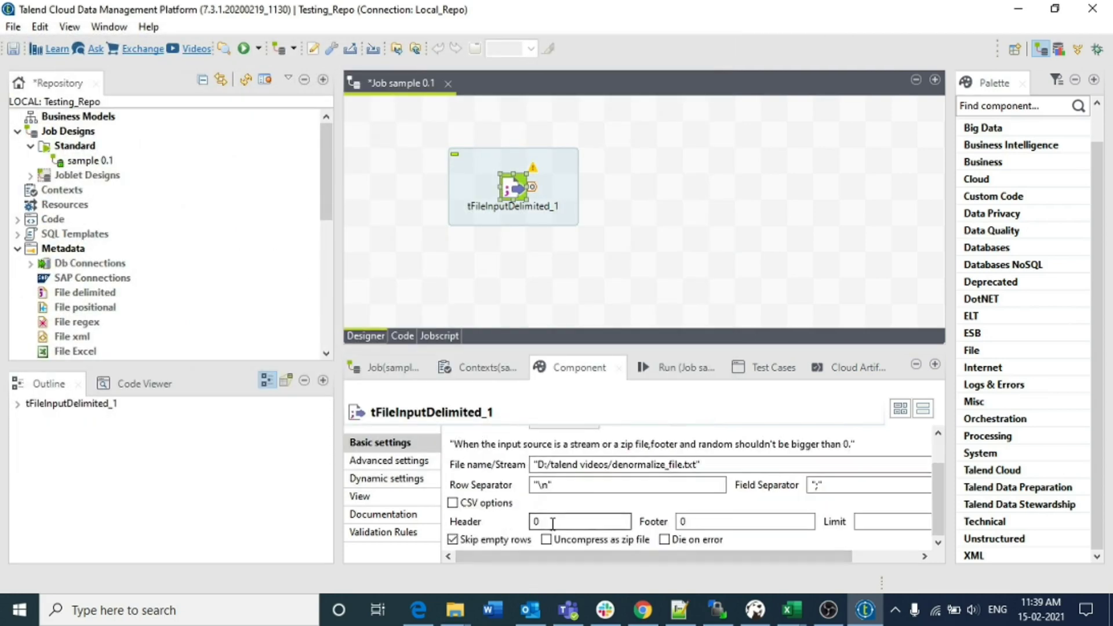
pyautogui.press('BackSpace')
pyautogui.write('1')
pyautogui.scroll(1, 494, 510)
pyautogui.hotkey('ctrl', 's')
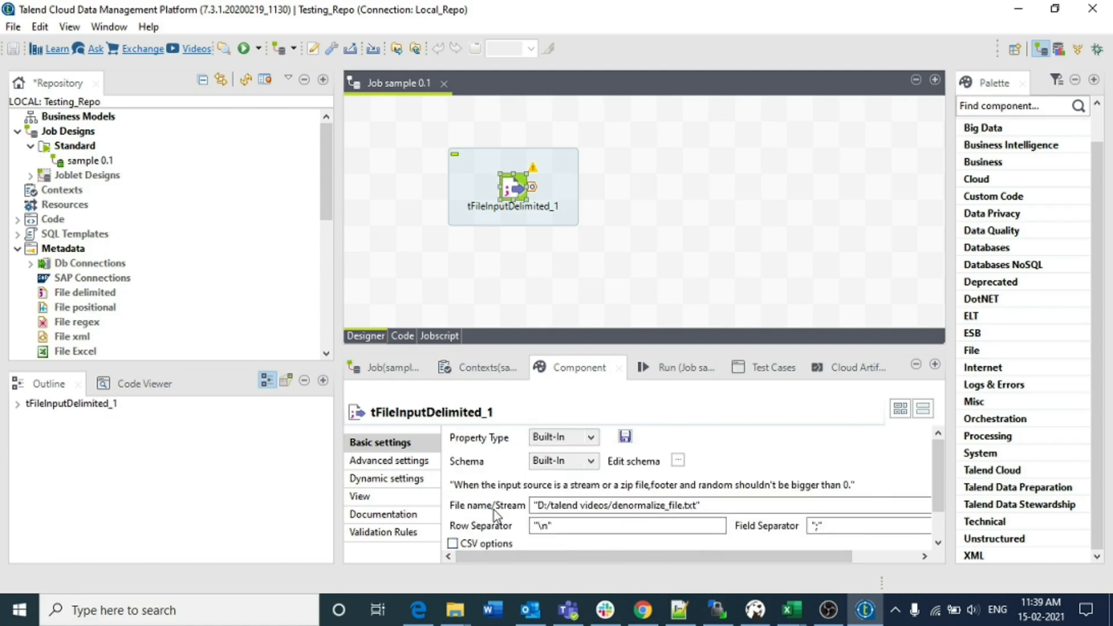
pyautogui.click(631, 180)
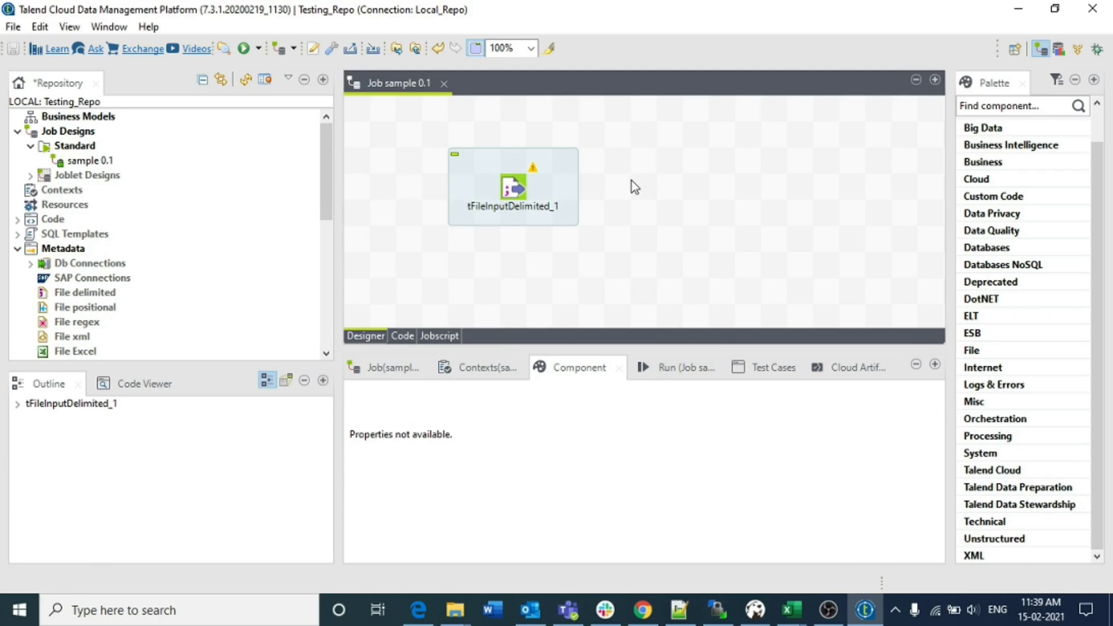
pyautogui.write('tma')
pyautogui.press('Return')
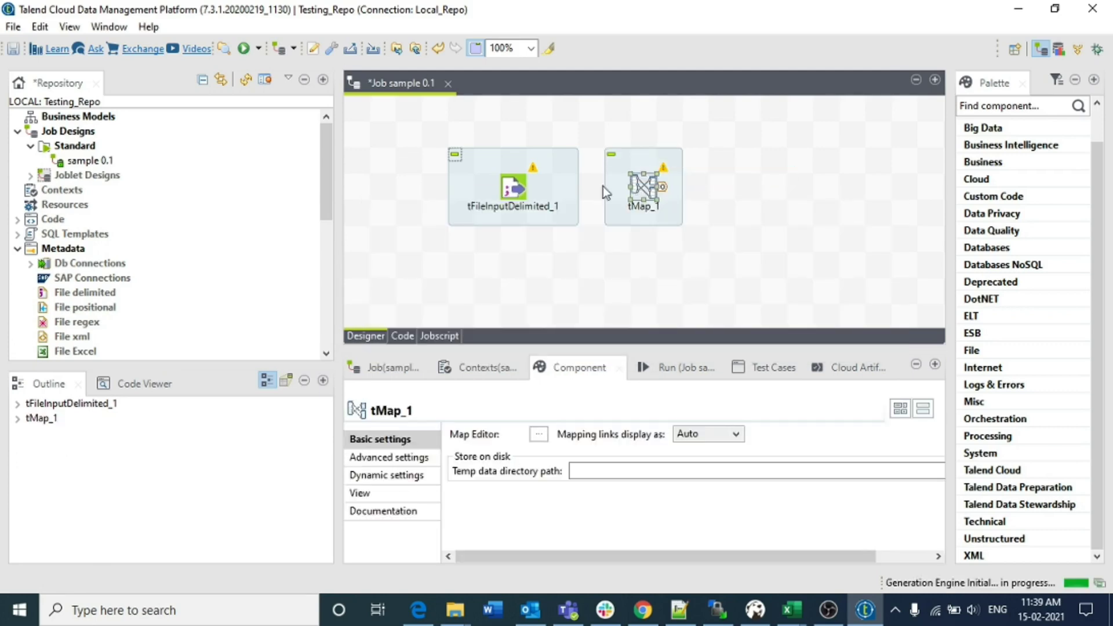
pyautogui.press('Delete')
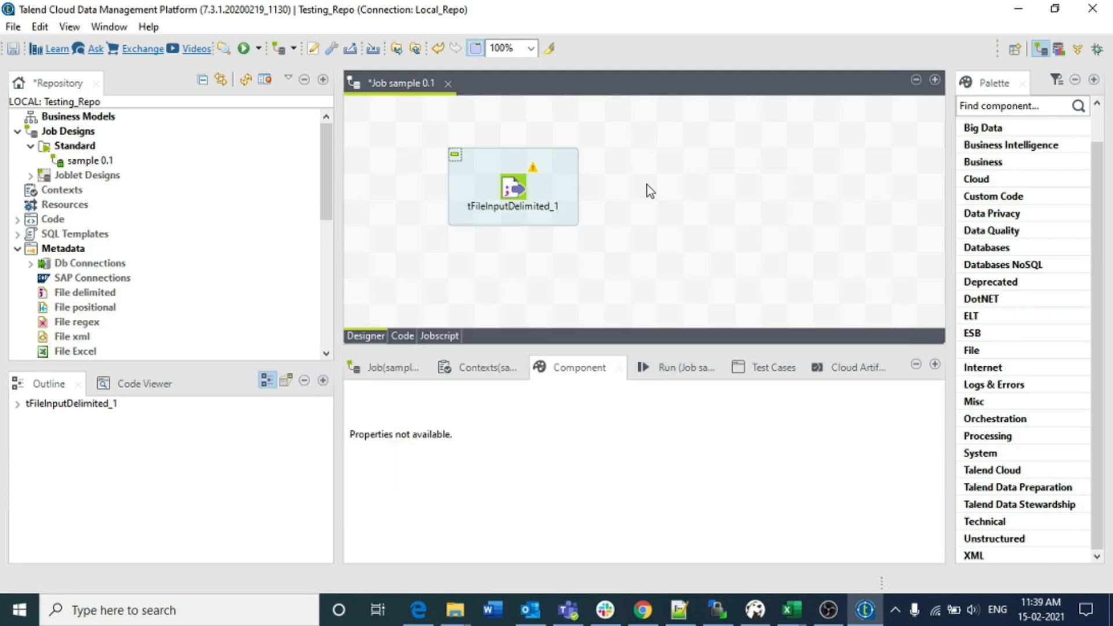
# Step: Add a tUniqRow component beside the file input and connect the file input to it with a Main row
pyautogui.write('tuni')
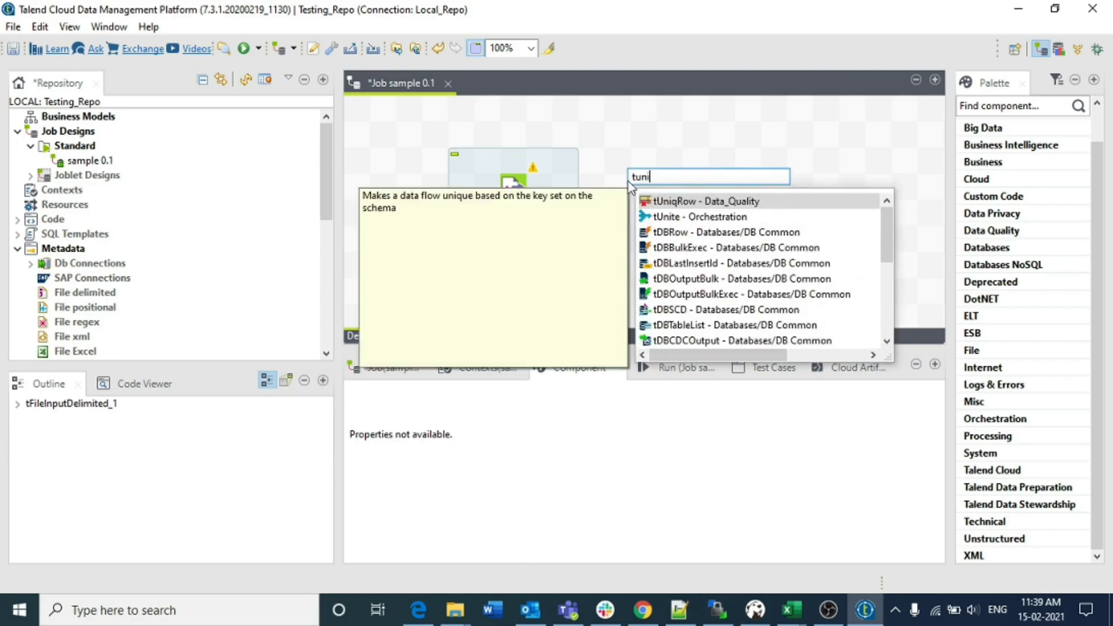
pyautogui.press('Return')
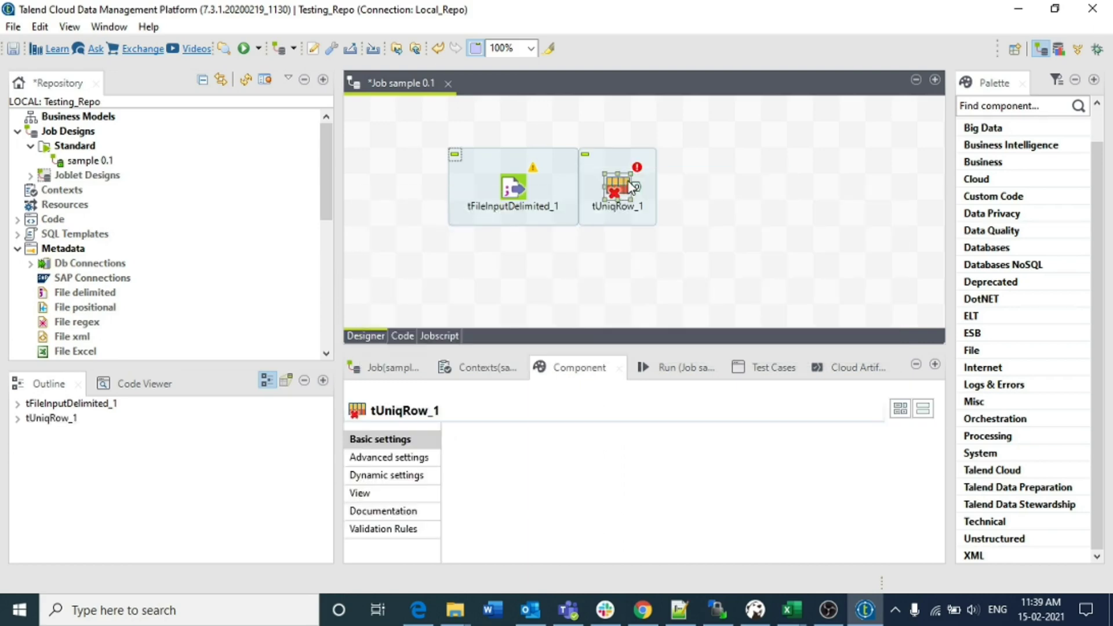
pyautogui.click(516, 189)
pyautogui.rightClick(515, 189)
pyautogui.moveTo(533, 196)
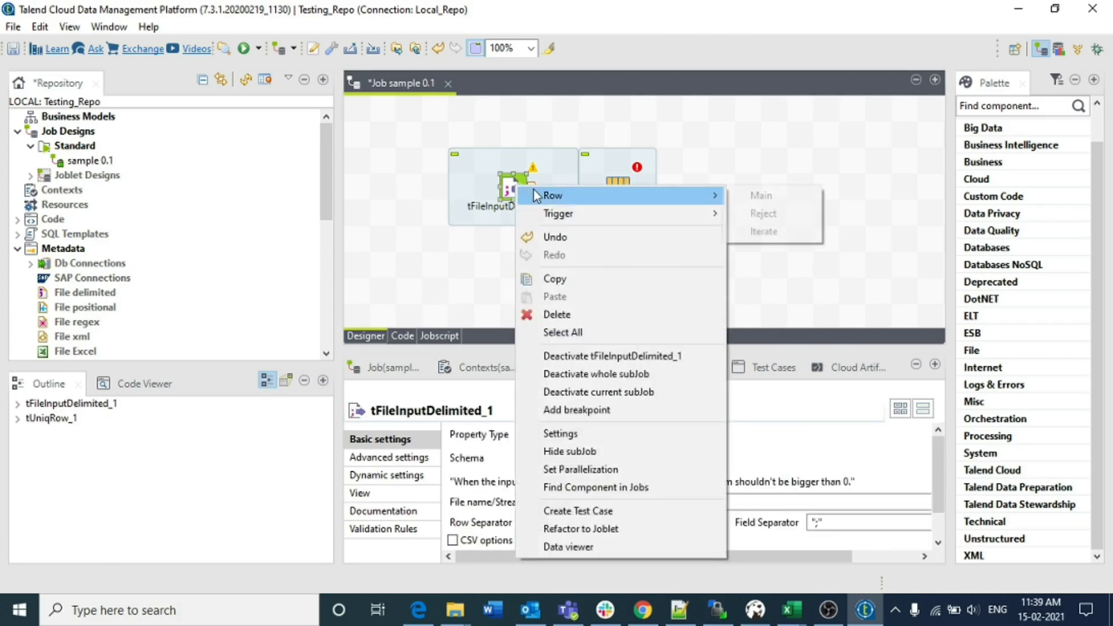
pyautogui.click(768, 200)
pyautogui.click(619, 191)
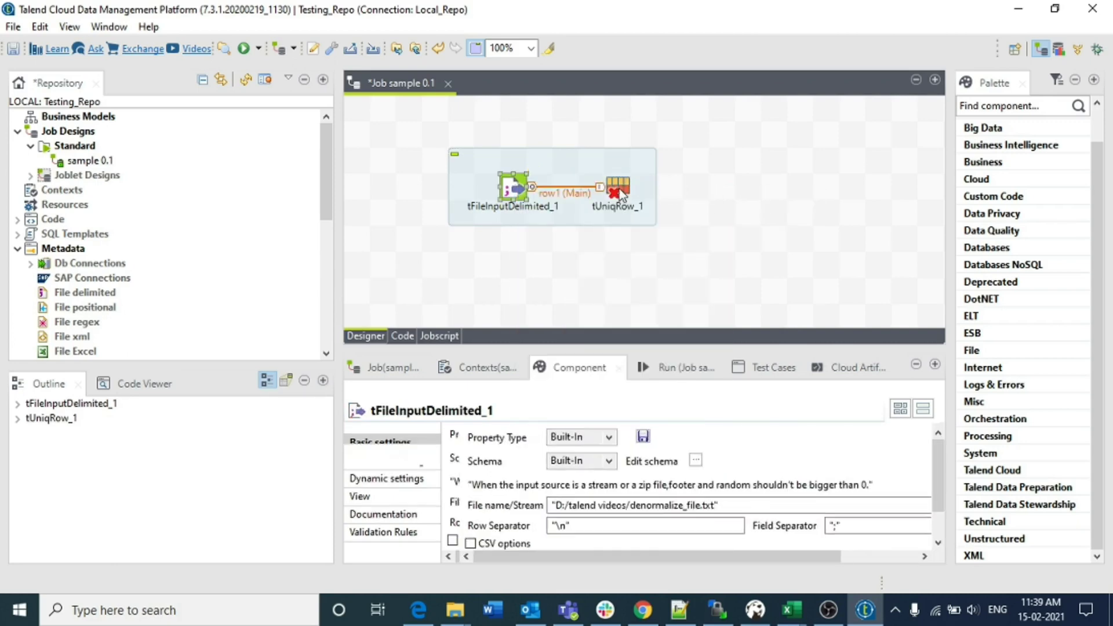
# Step: Mark both id and enrolled_subject as key attributes of the tUniqRow component
pyautogui.click(618, 189)
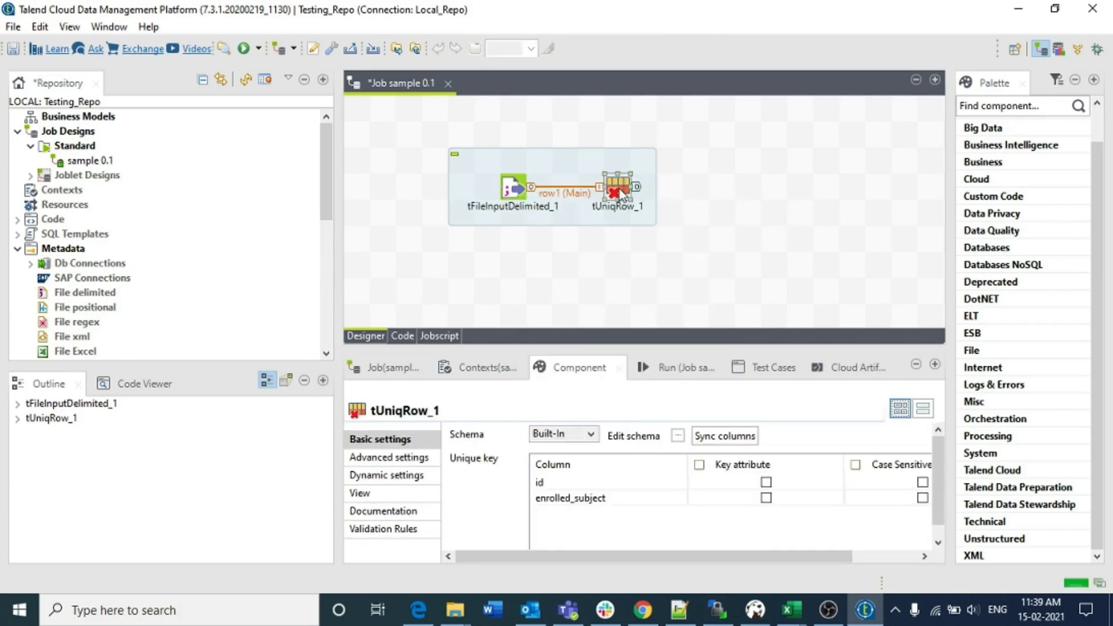
pyautogui.click(765, 482)
pyautogui.click(765, 497)
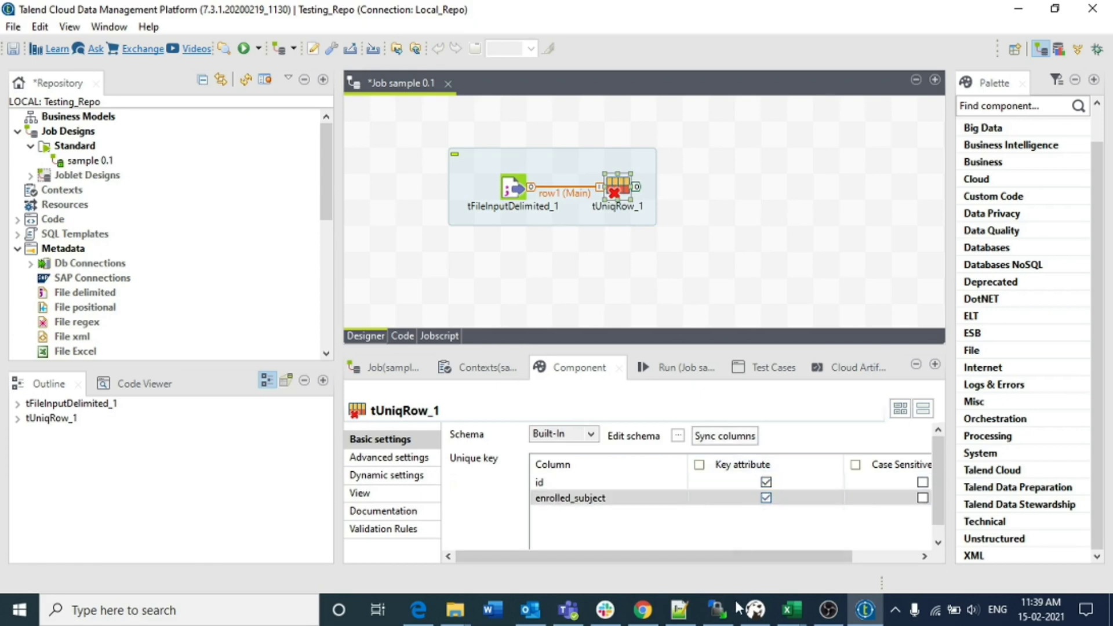
# Step: Switch to Notepad++ and examine the repeated Algorithms rows in denormalize_file.txt, then return to the Talend job
pyautogui.click(679, 610)
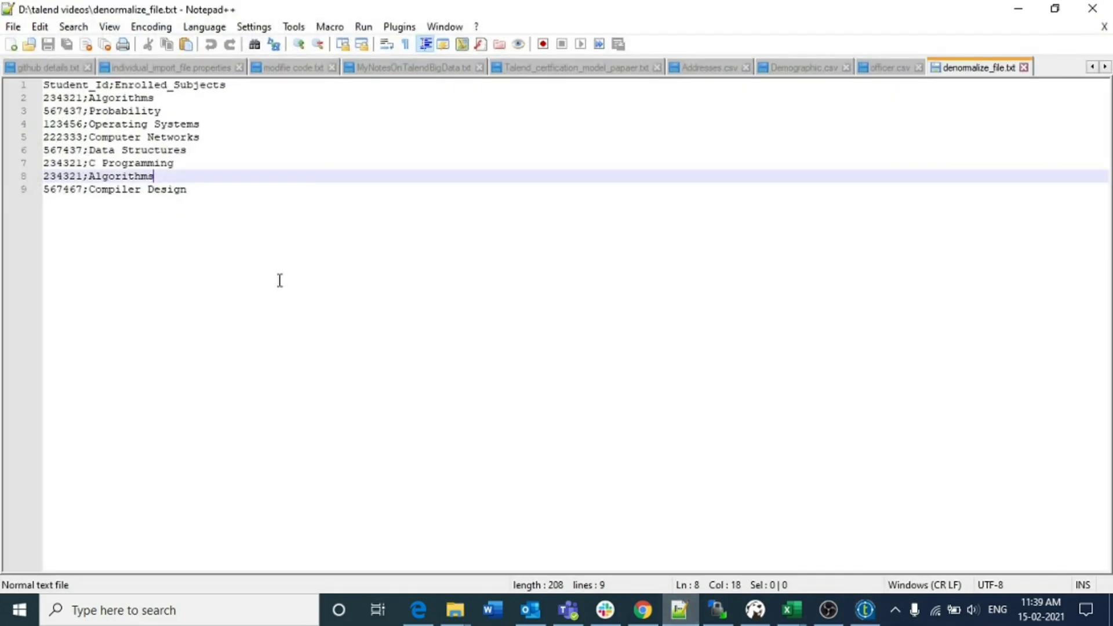
pyautogui.doubleClick(172, 192)
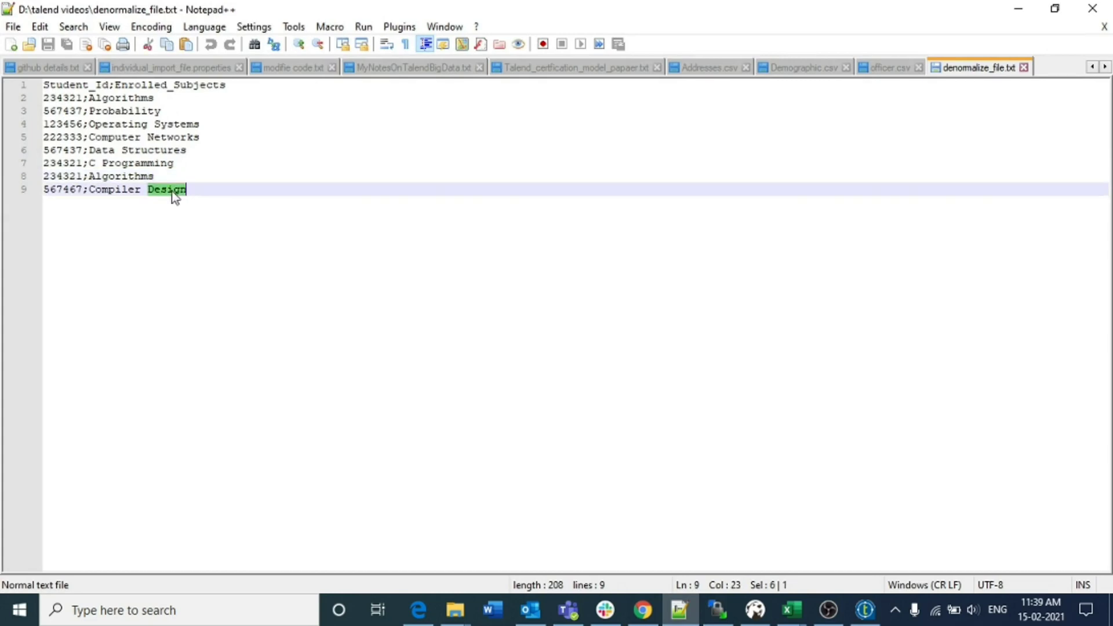
pyautogui.doubleClick(123, 100)
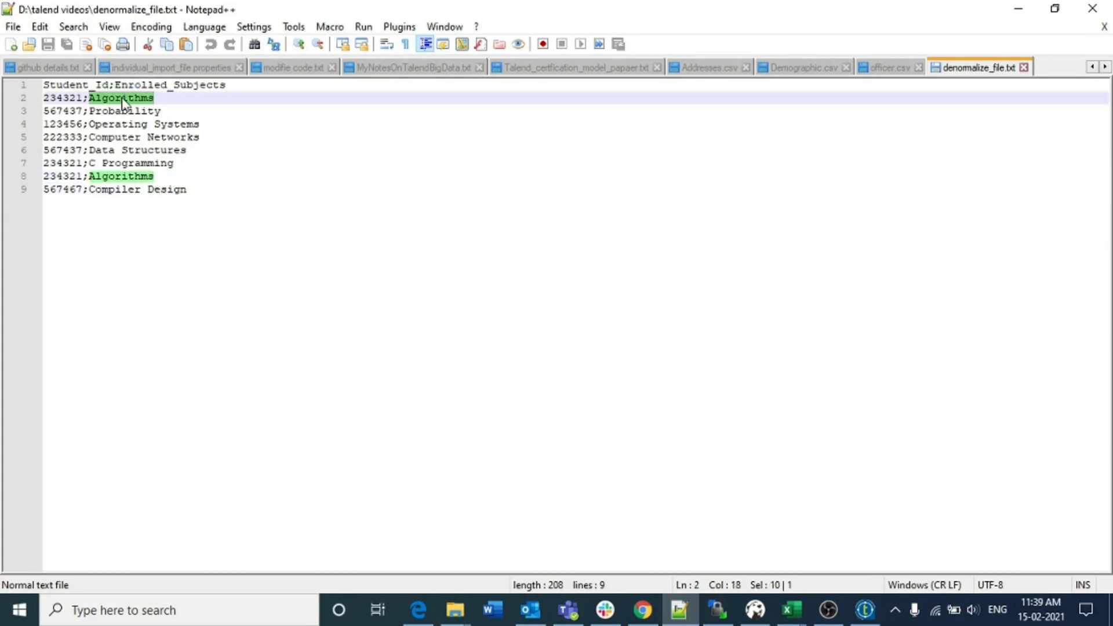
pyautogui.moveTo(160, 176); pyautogui.dragTo(39, 177)
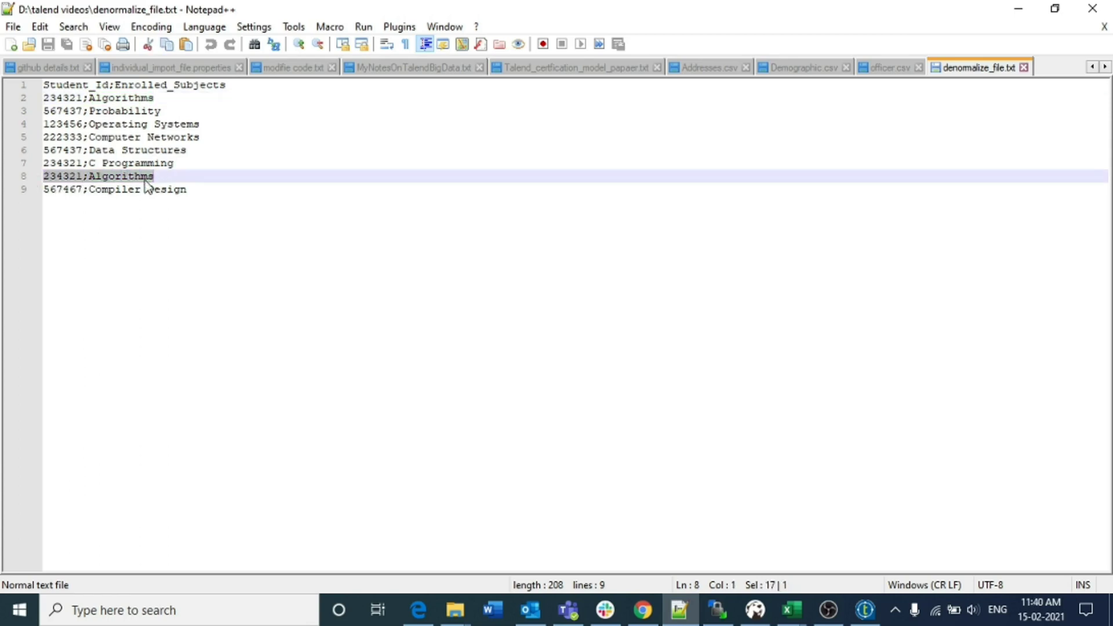
pyautogui.click(178, 178)
pyautogui.click(1017, 10)
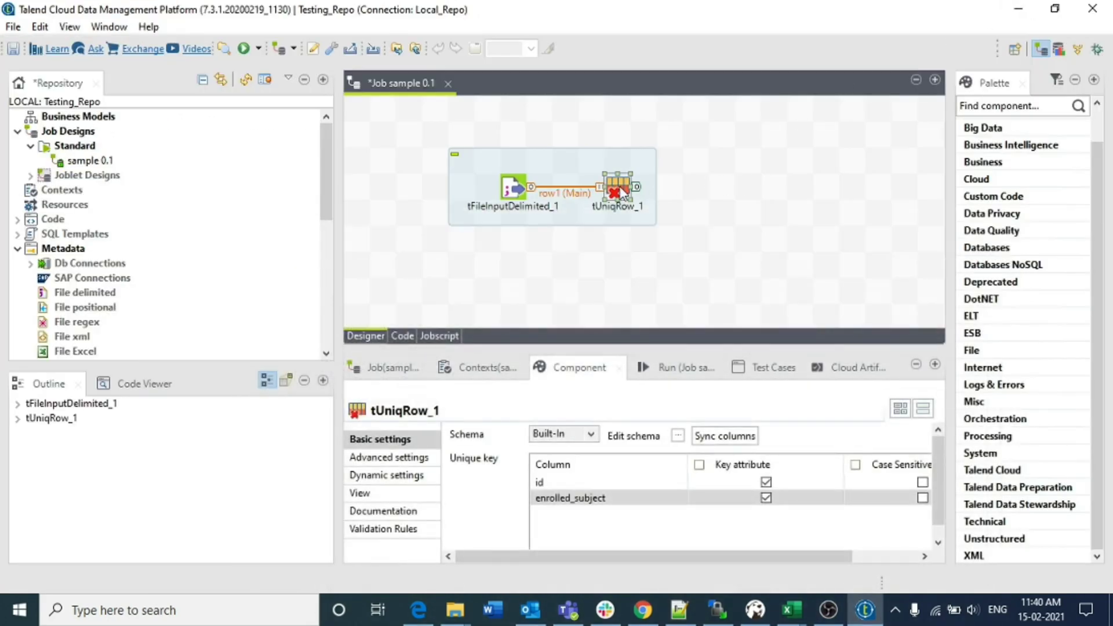
# Step: Save the job and add a tHashOutput component beside tUniqRow_1
pyautogui.hotkey('ctrl', 's')
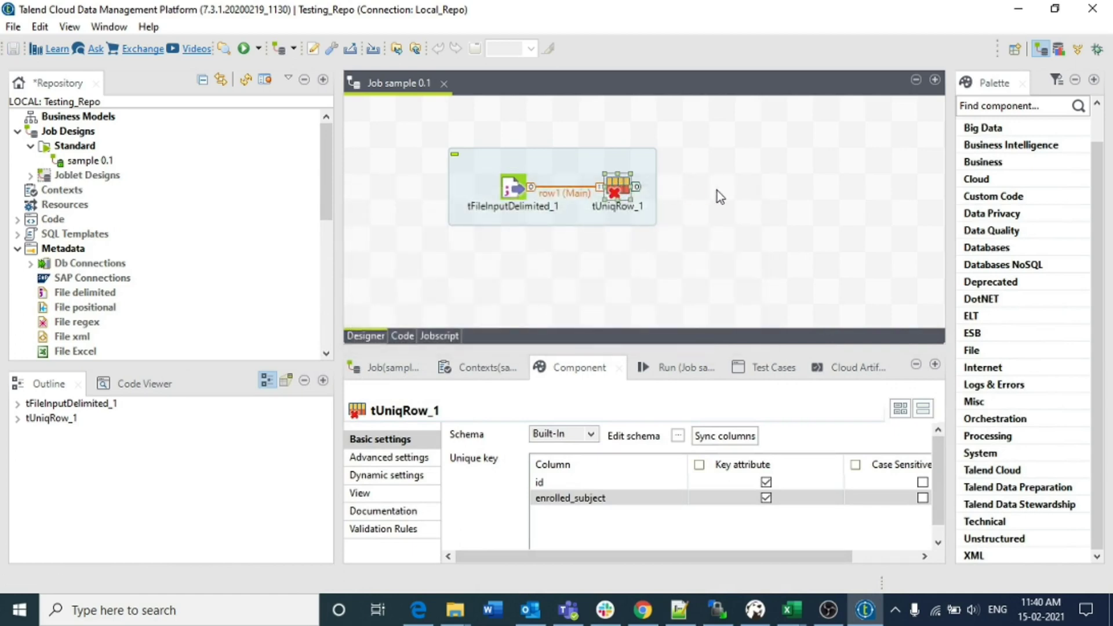
pyautogui.click(721, 190)
pyautogui.write('t')
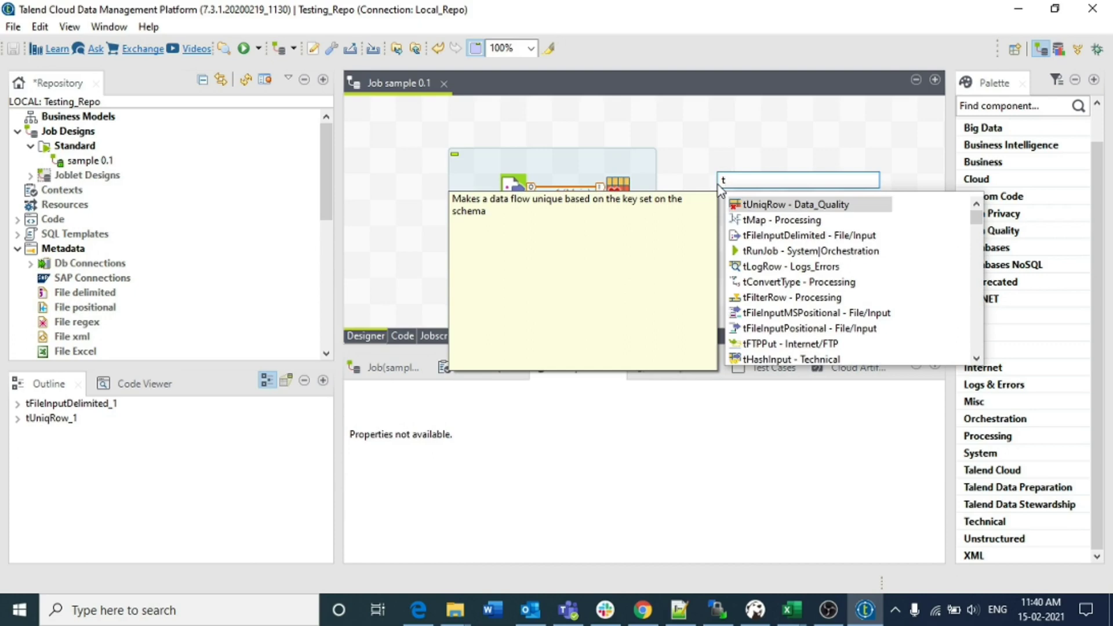
pyautogui.write('hash')
pyautogui.press('Down')
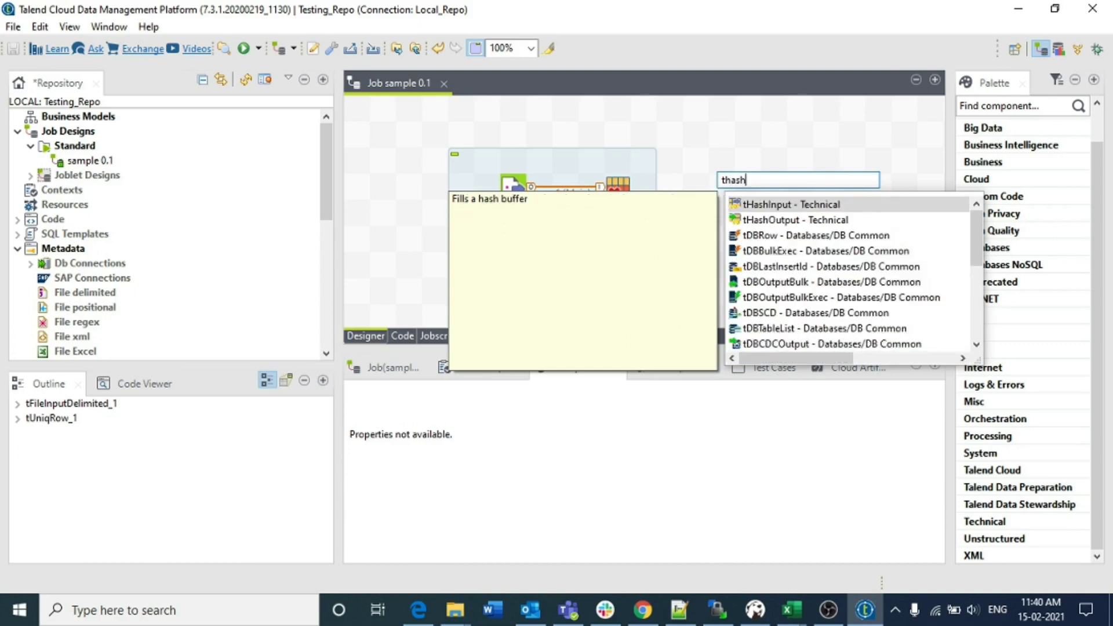
pyautogui.press('Return')
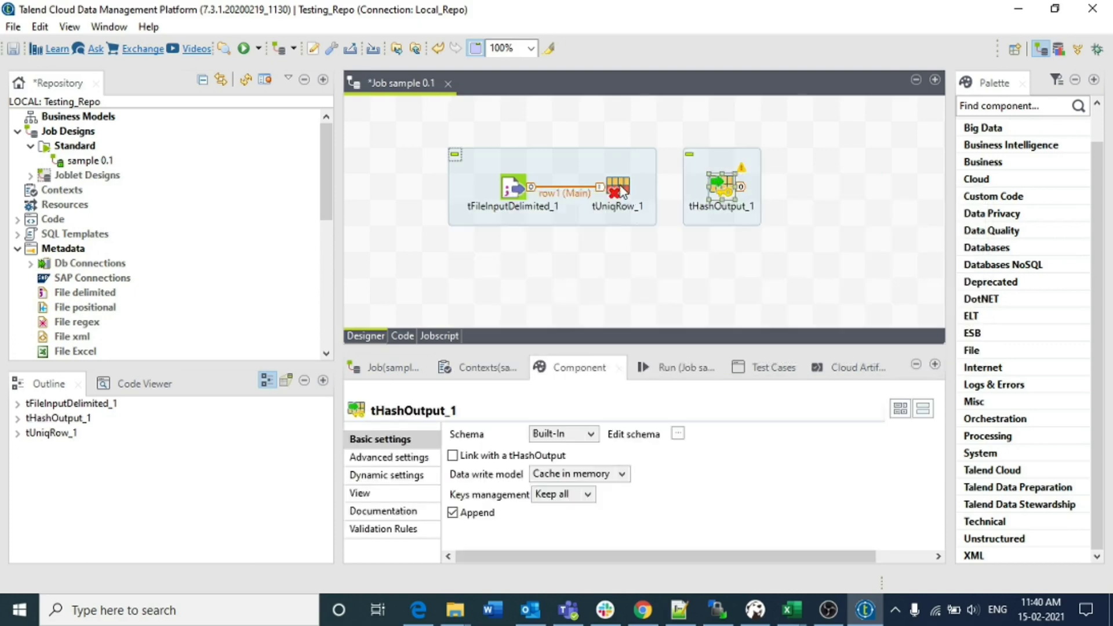
# Step: Connect tUniqRow_1 to tHashOutput_1 with a Uniques row
pyautogui.click(618, 185)
pyautogui.rightClick(620, 187)
pyautogui.moveTo(658, 196)
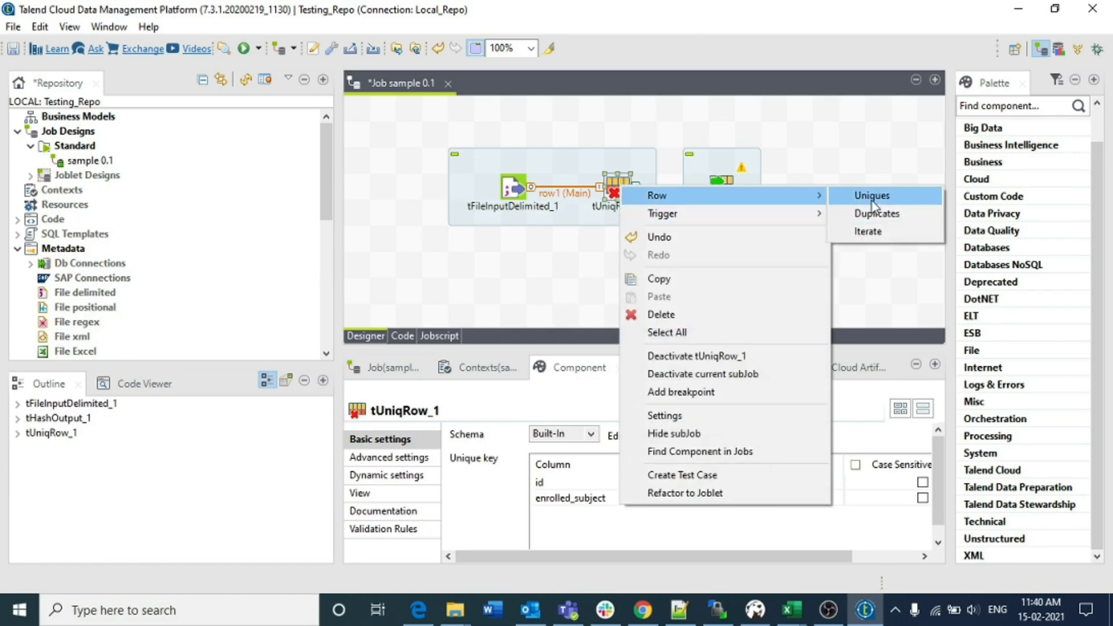
pyautogui.click(872, 201)
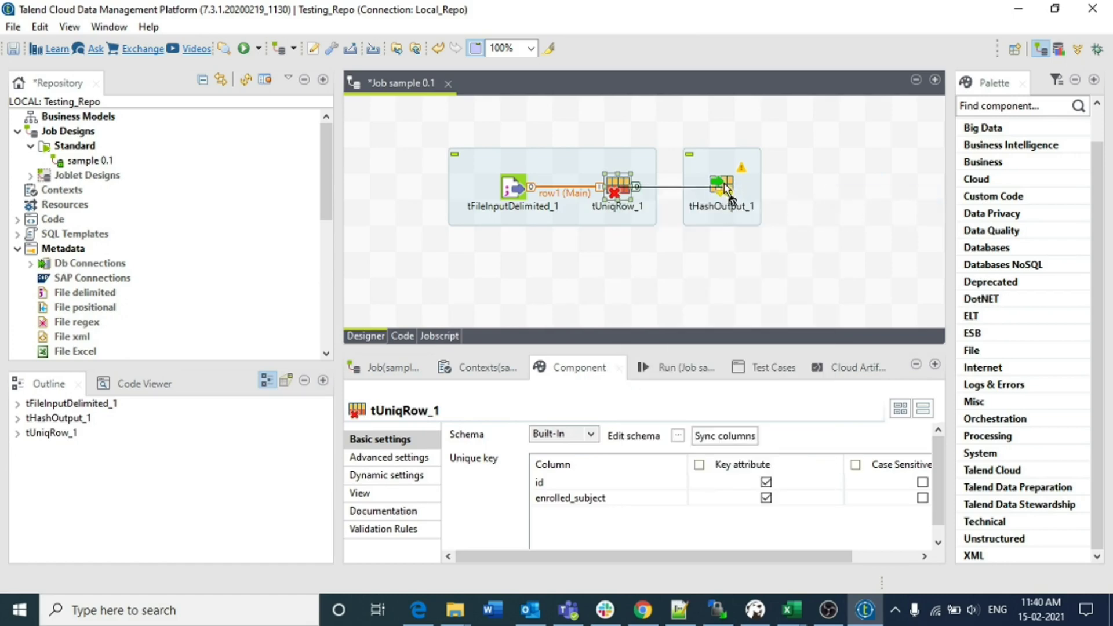
pyautogui.click(724, 188)
# Step: Synchronize the columns of tHashOutput_1 with its input and review the resulting schema
pyautogui.click(724, 188)
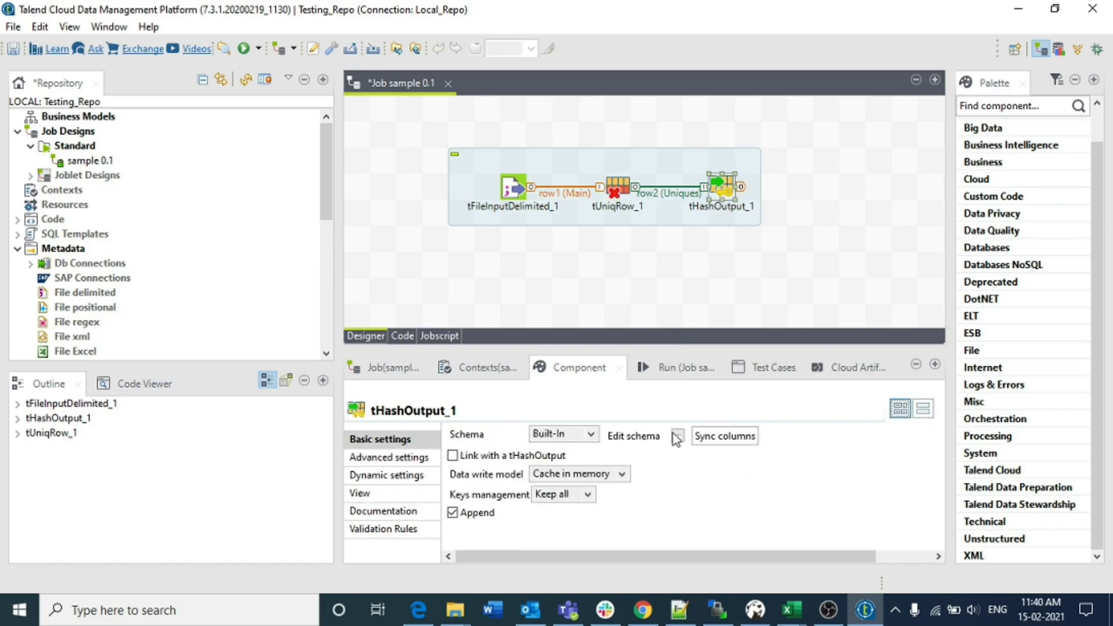
pyautogui.click(705, 437)
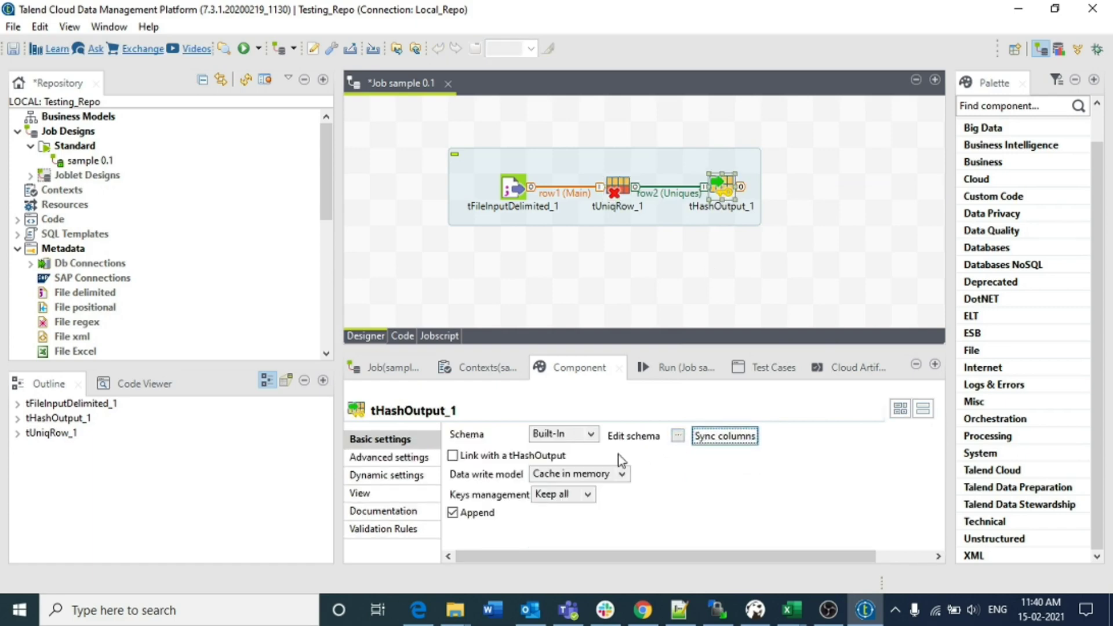
pyautogui.click(679, 435)
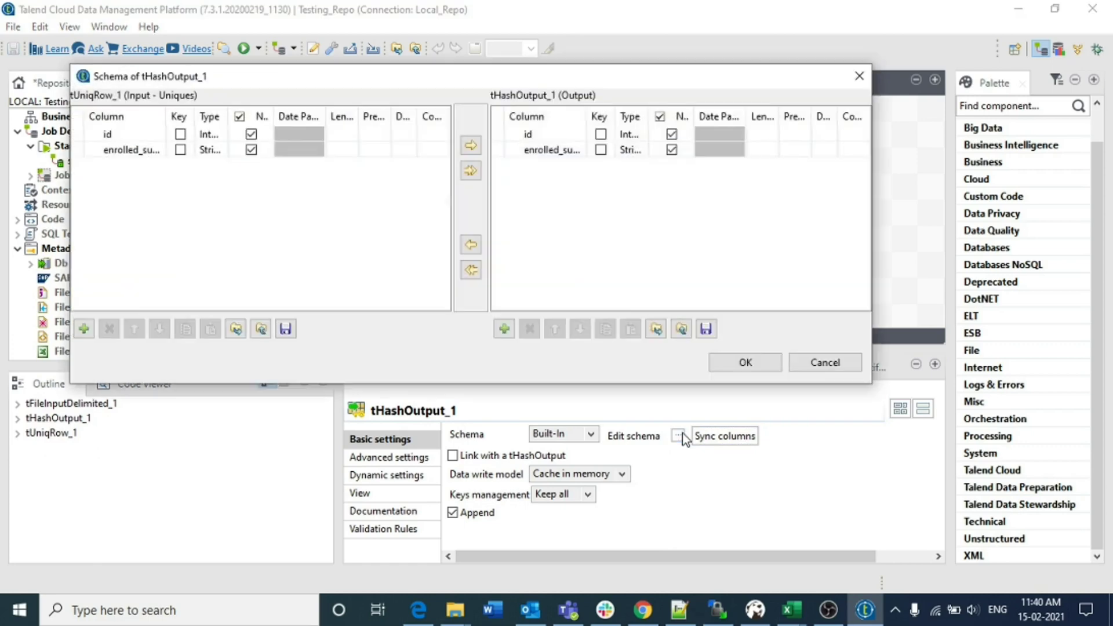
pyautogui.click(810, 365)
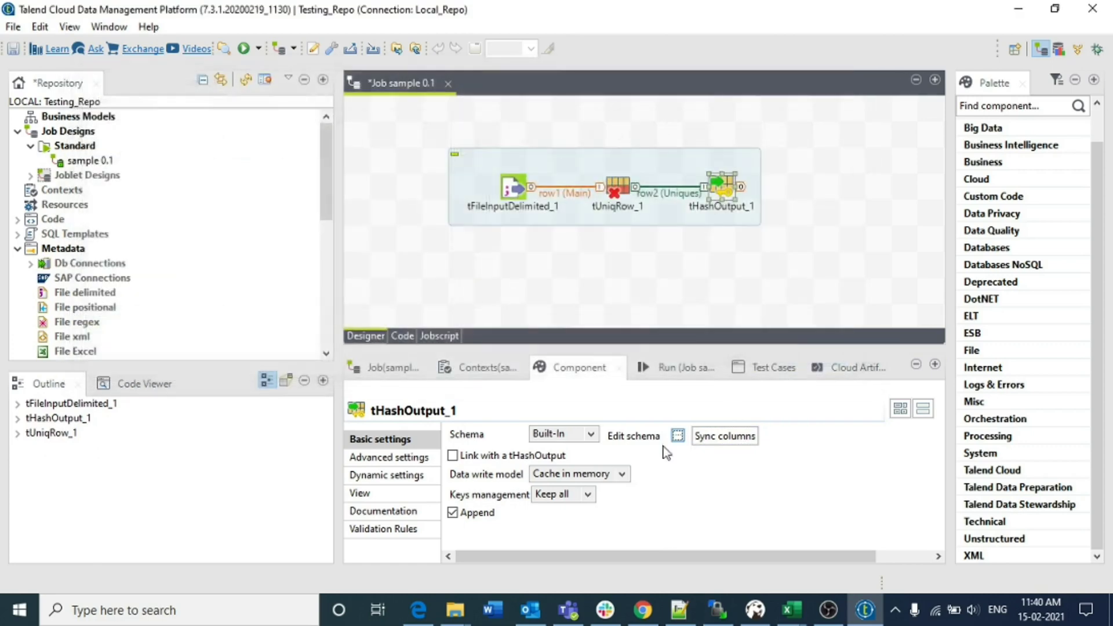
# Step: Keep Cache in memory as the data write model of tHashOutput_1, without linking another tHashOutput, and save the job
pyautogui.click(622, 473)
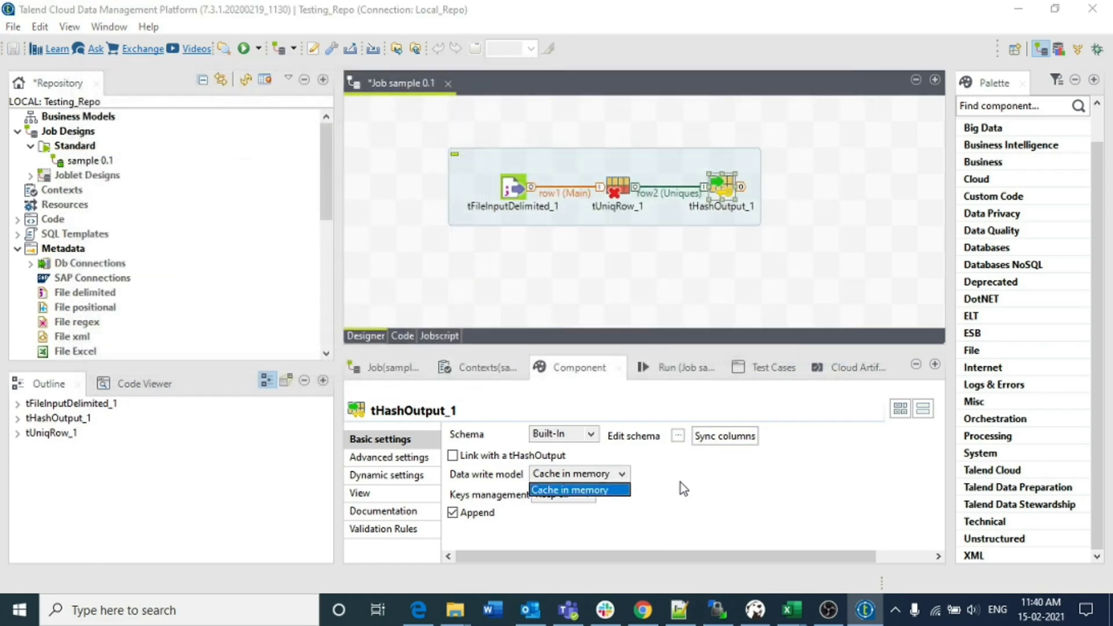
pyautogui.click(628, 491)
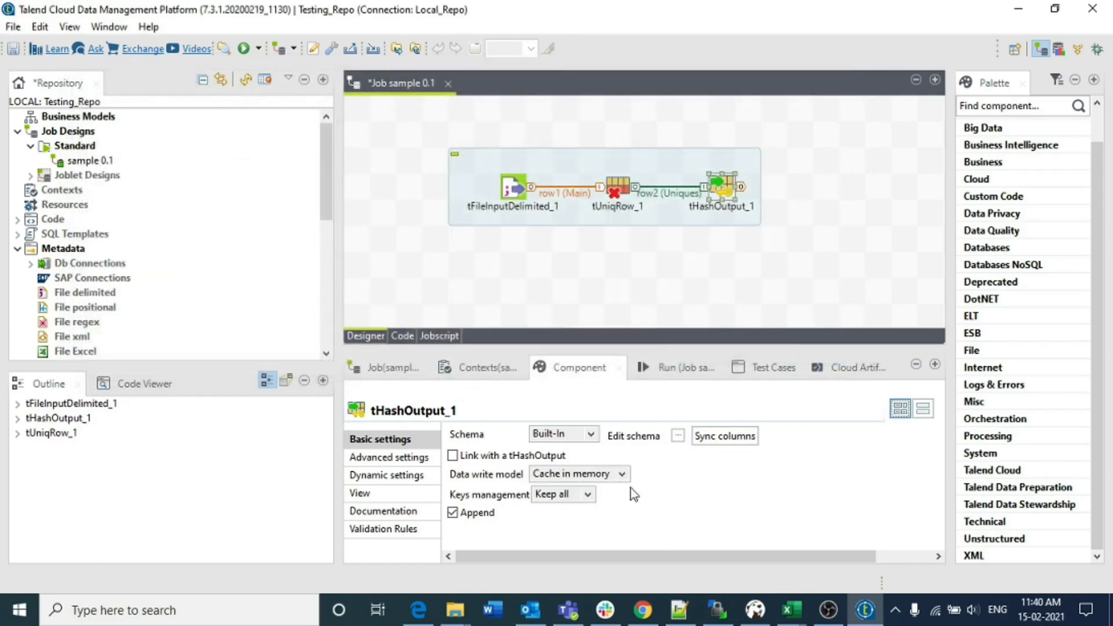
pyautogui.click(452, 455)
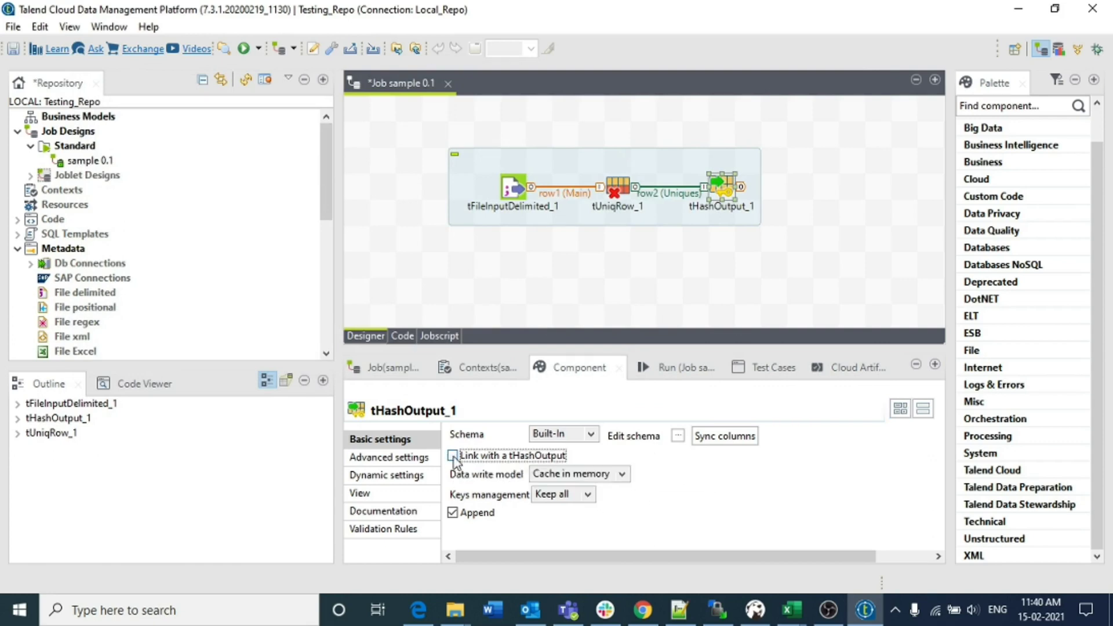
pyautogui.click(453, 456)
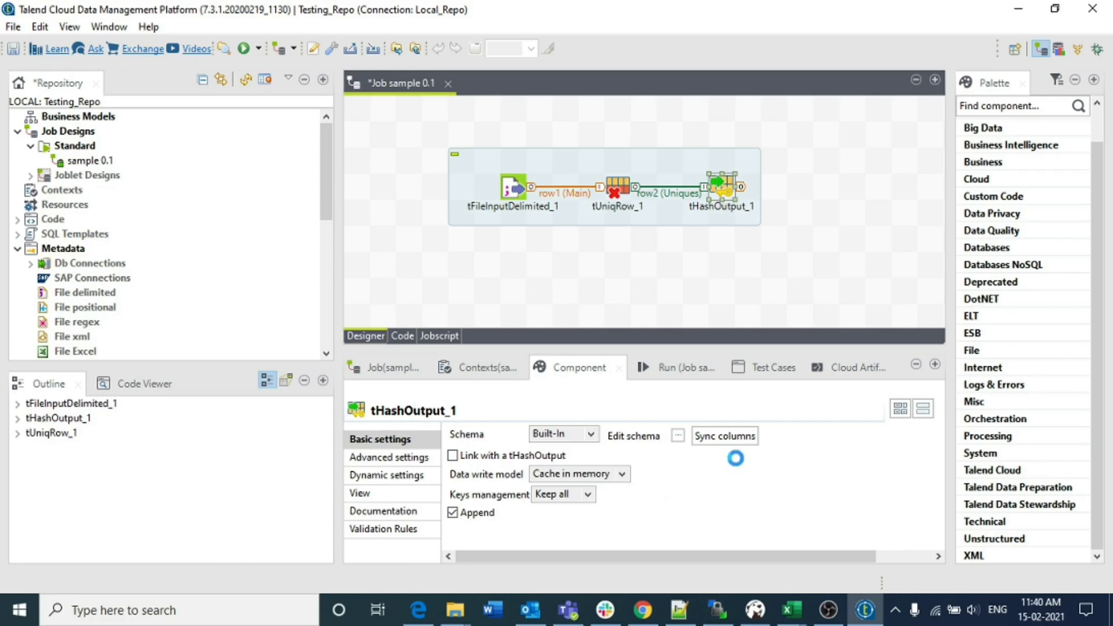
pyautogui.hotkey('ctrl', 's')
# Step: Run the sample job to load the unique rows into tHashOutput_1
pyautogui.click(513, 187)
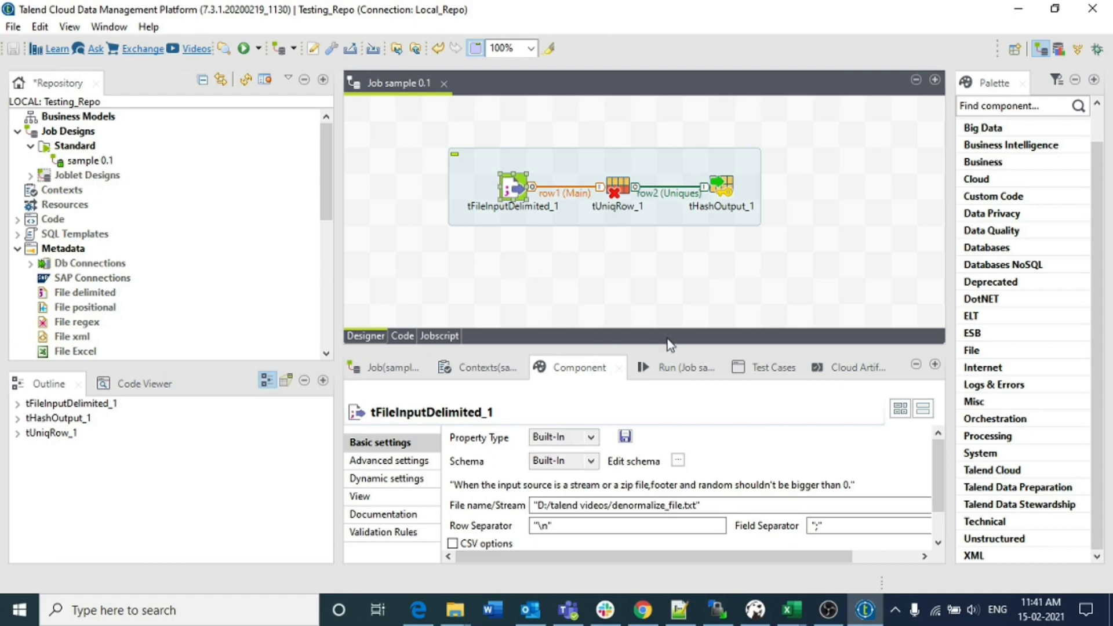
pyautogui.click(676, 368)
pyautogui.click(503, 458)
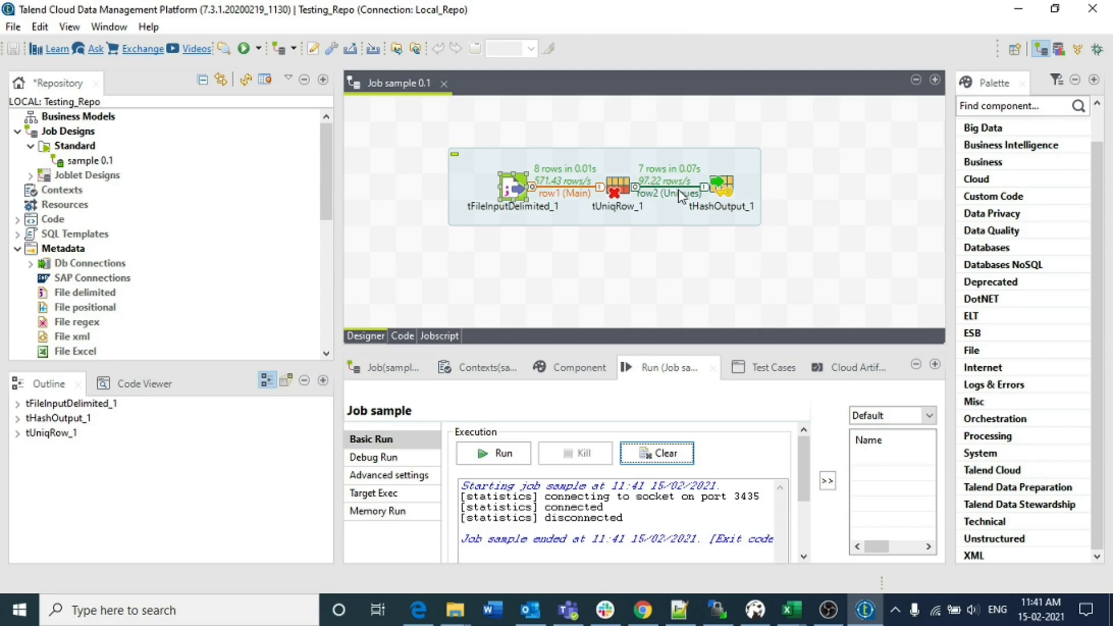
# Step: Add a tHashInput component below the file input's subjob
pyautogui.click(518, 280)
pyautogui.write('tha')
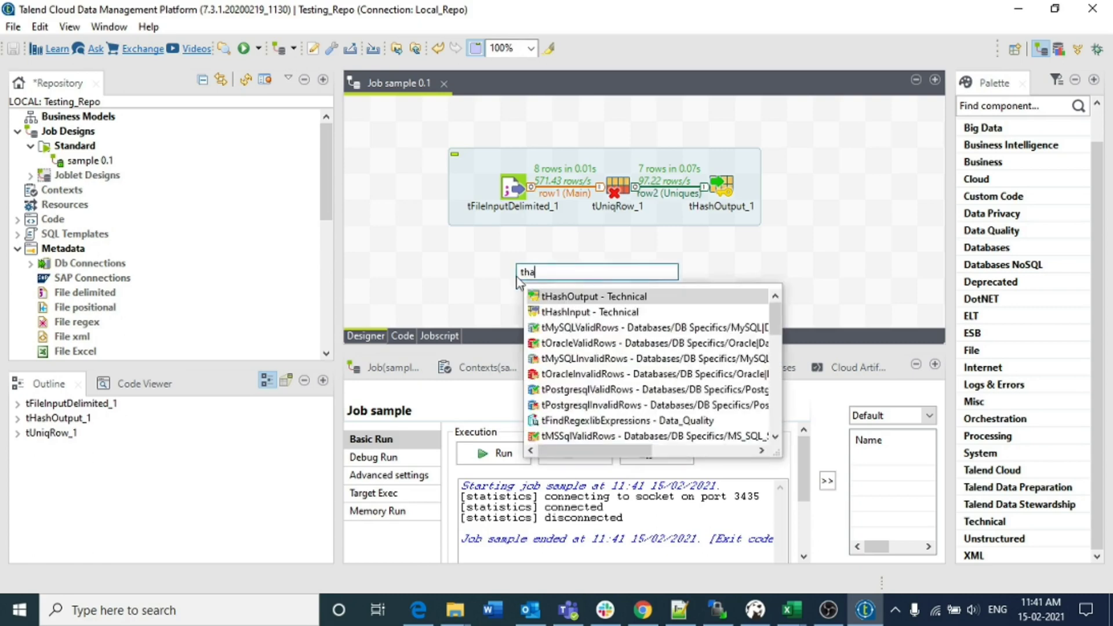
pyautogui.write('sh')
pyautogui.press('Down')
pyautogui.press('Return')
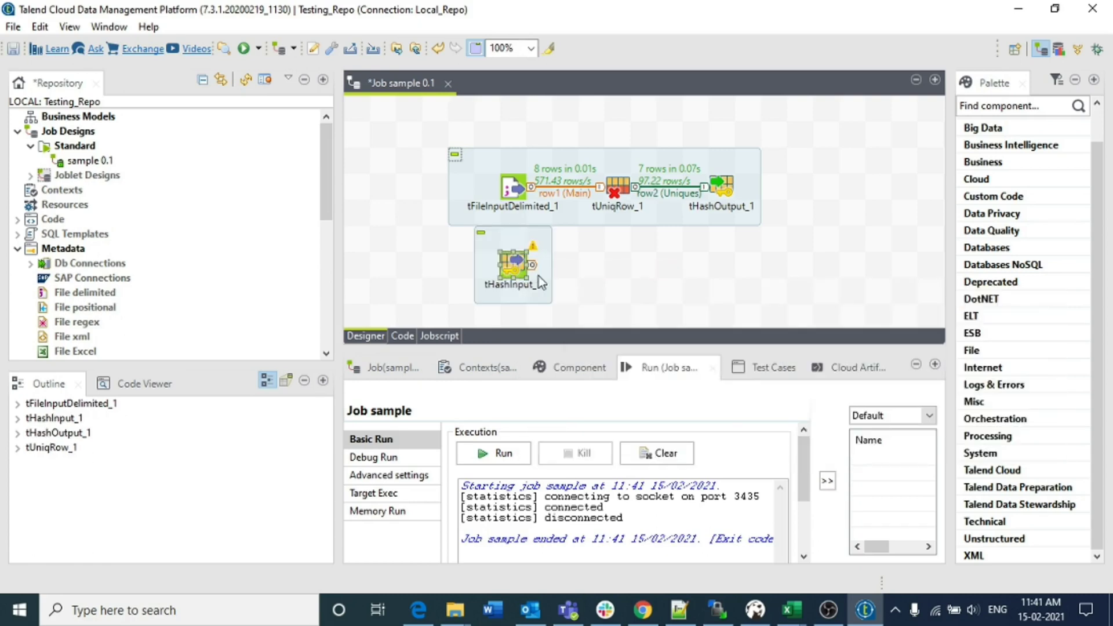
# Step: Set tHashOutput_1 as the linked component that tHashInput_1 reads from
pyautogui.doubleClick(538, 276)
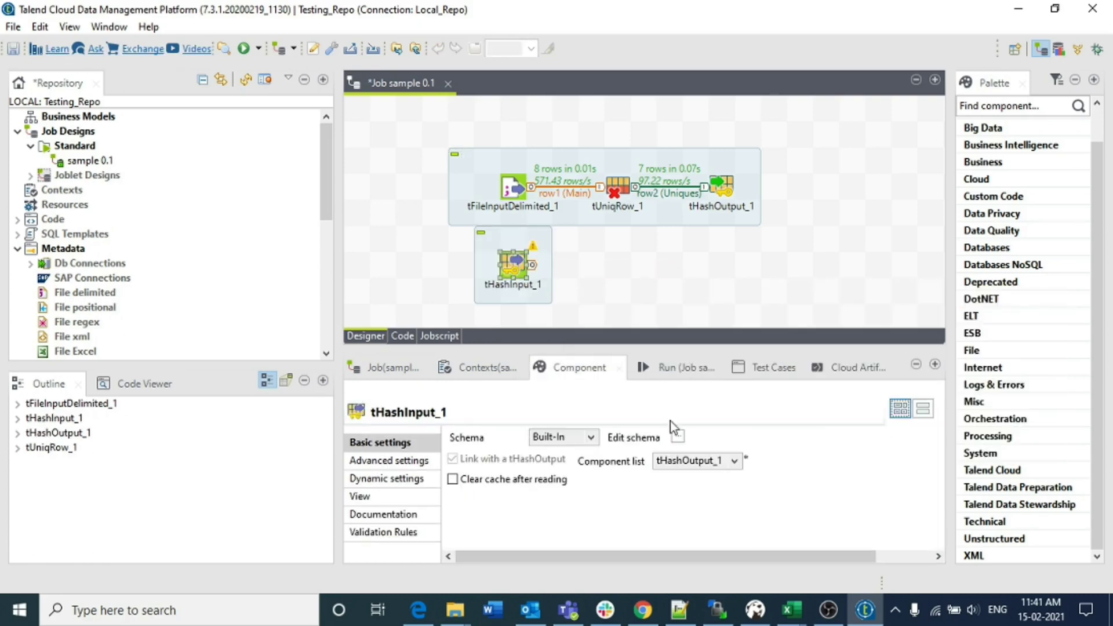
pyautogui.click(734, 462)
pyautogui.click(596, 473)
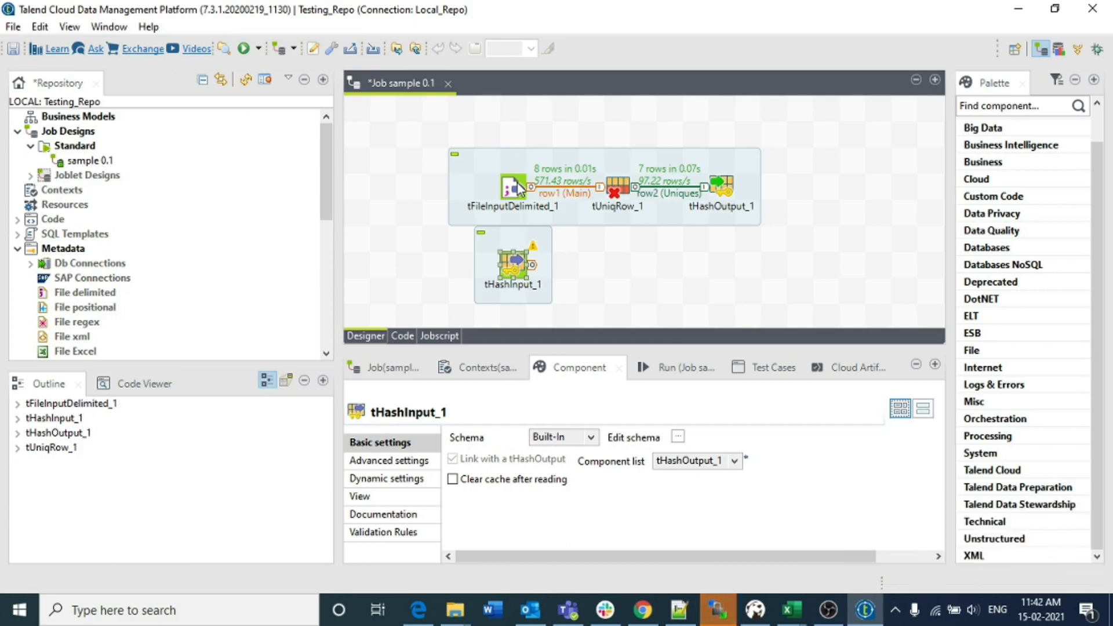
pyautogui.click(734, 461)
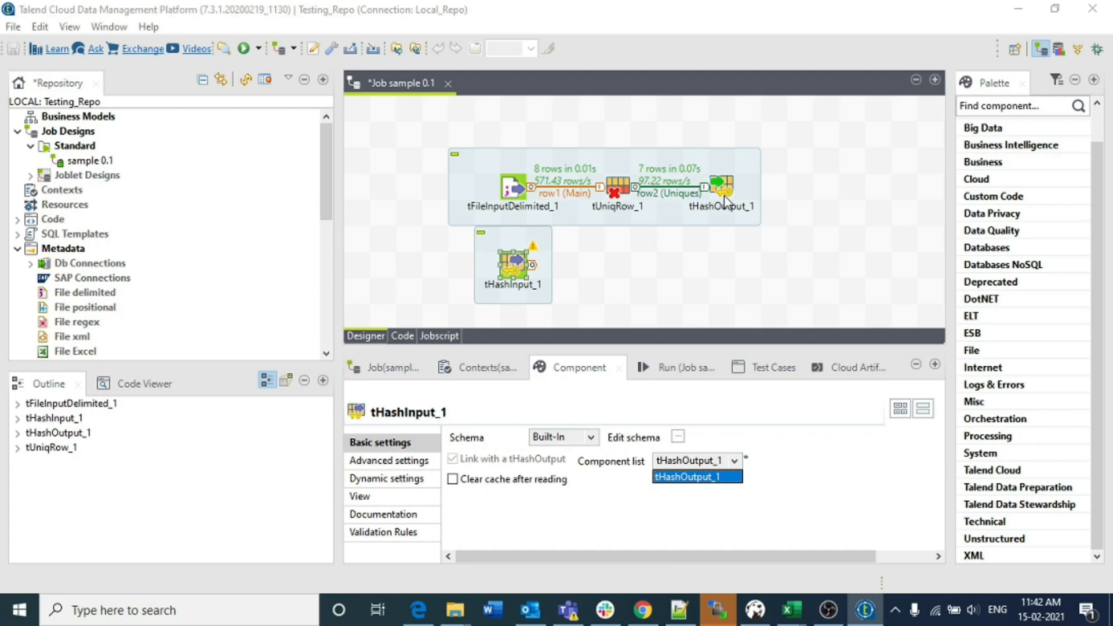
pyautogui.click(695, 480)
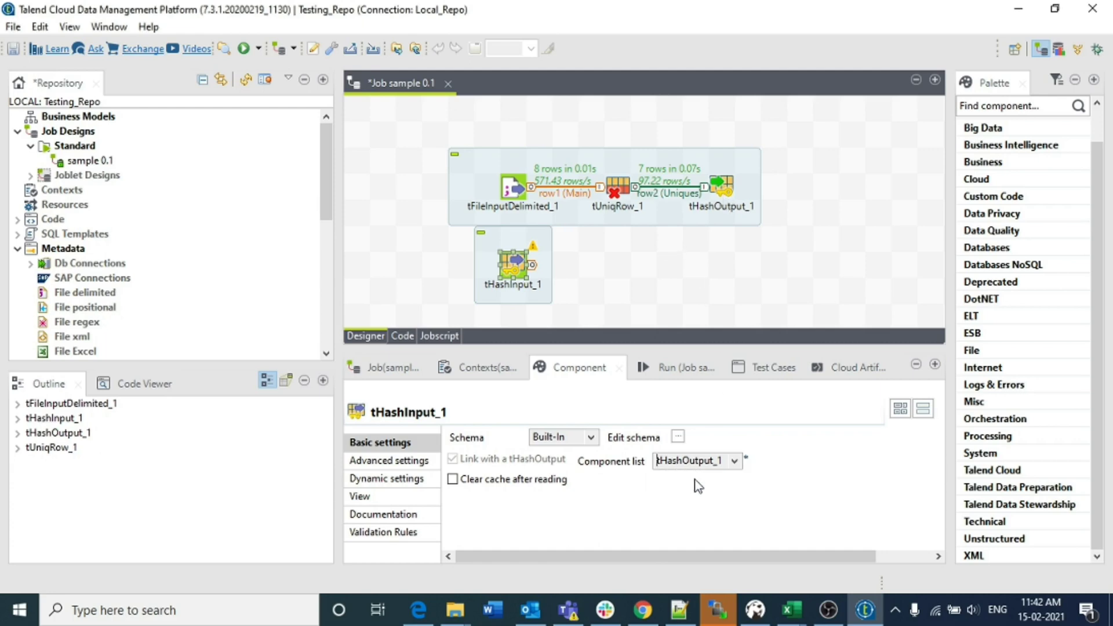
# Step: Add two columns to the schema of tHashInput_1 and define the first as id with type Integer
pyautogui.click(678, 437)
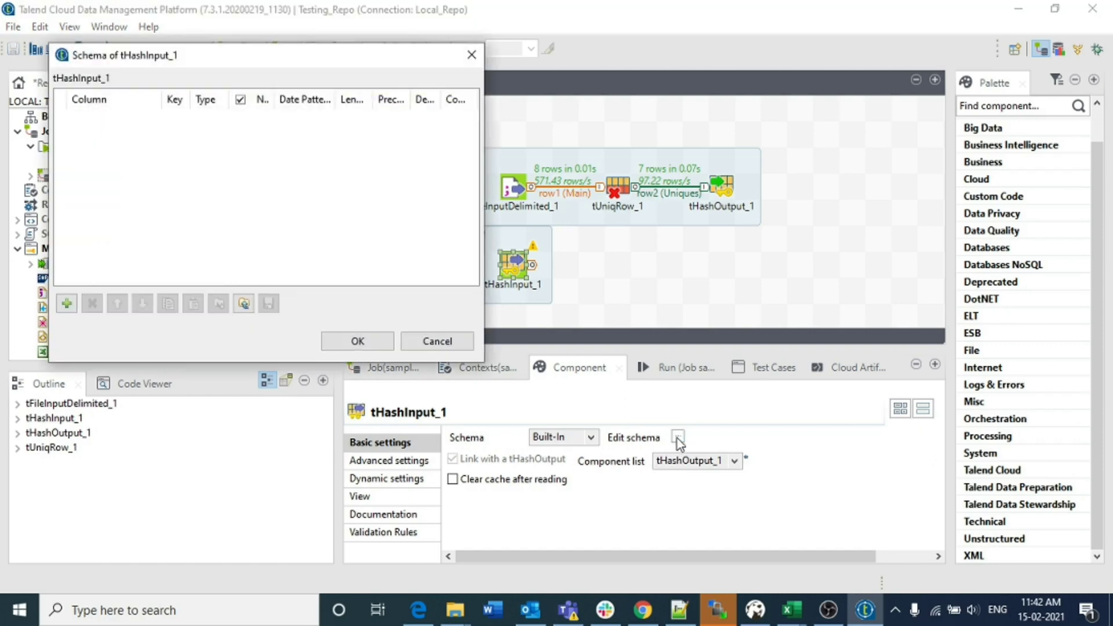
pyautogui.click(66, 302)
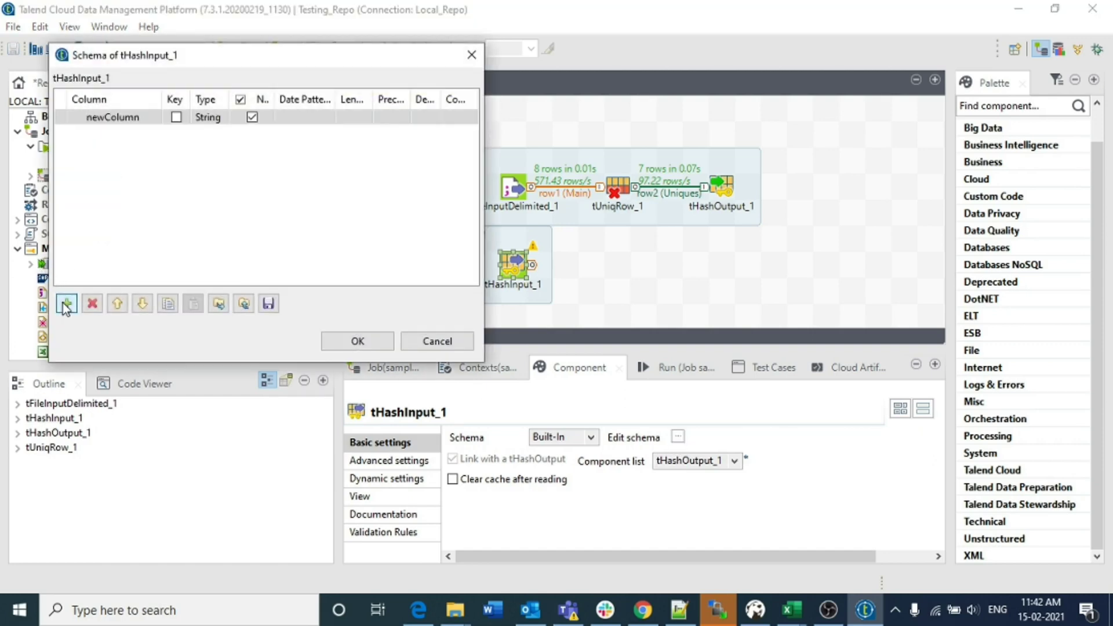
pyautogui.click(66, 302)
pyautogui.click(125, 116)
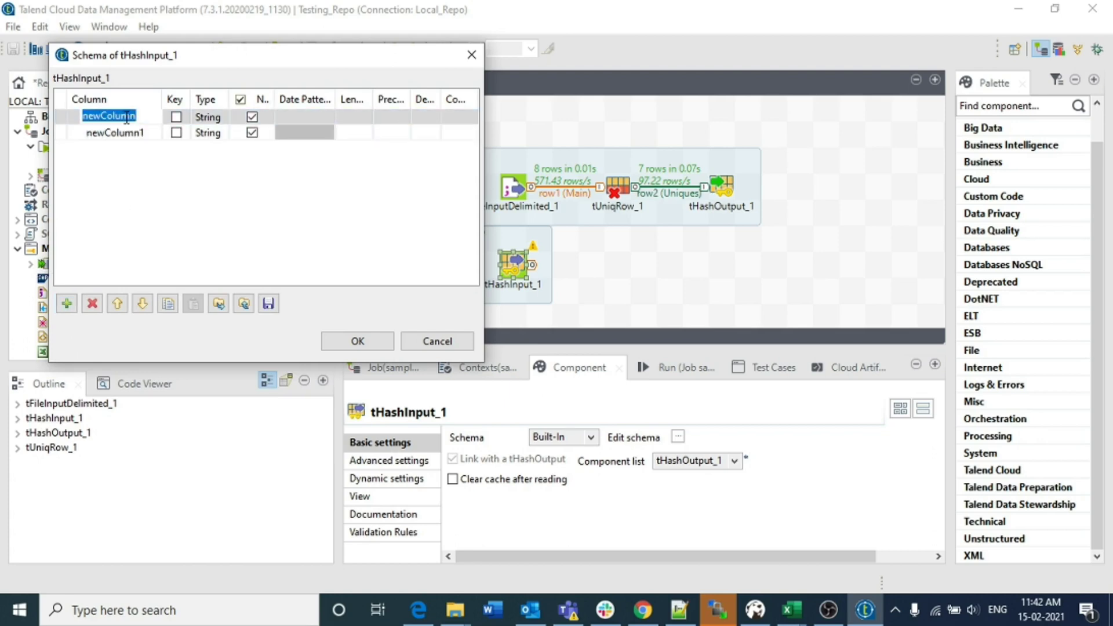
pyautogui.write('id')
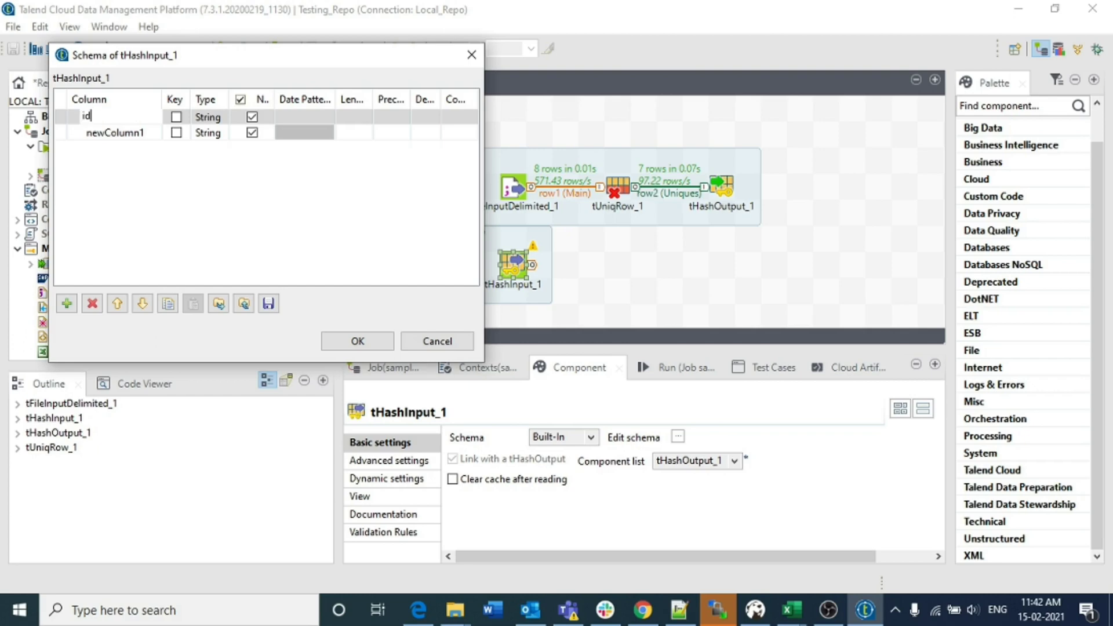
pyautogui.click(229, 116)
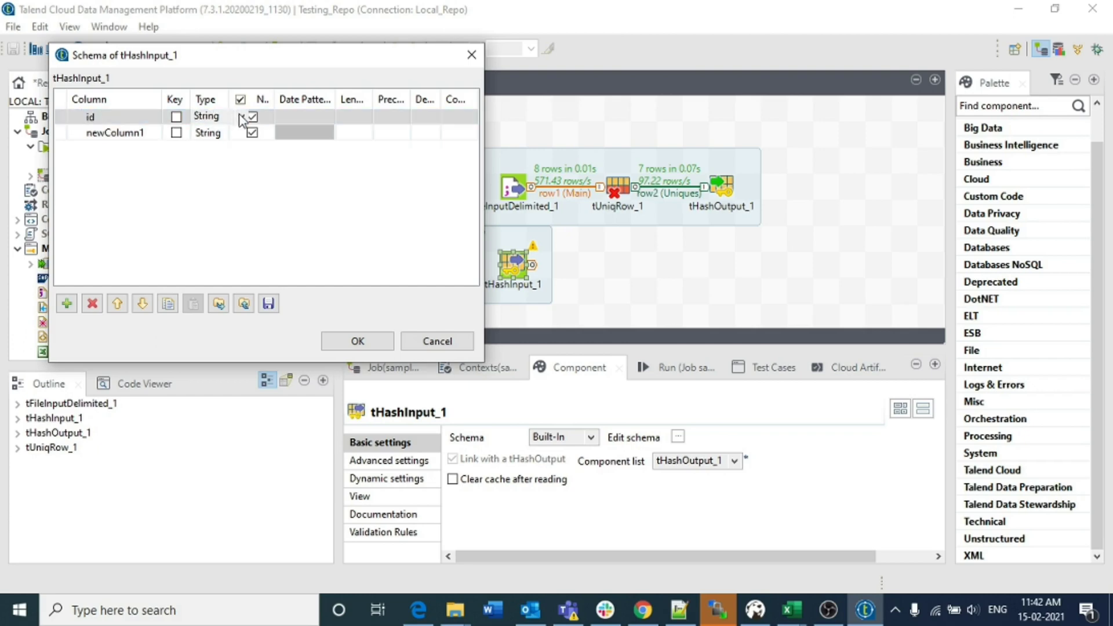
pyautogui.click(242, 117)
pyautogui.click(218, 229)
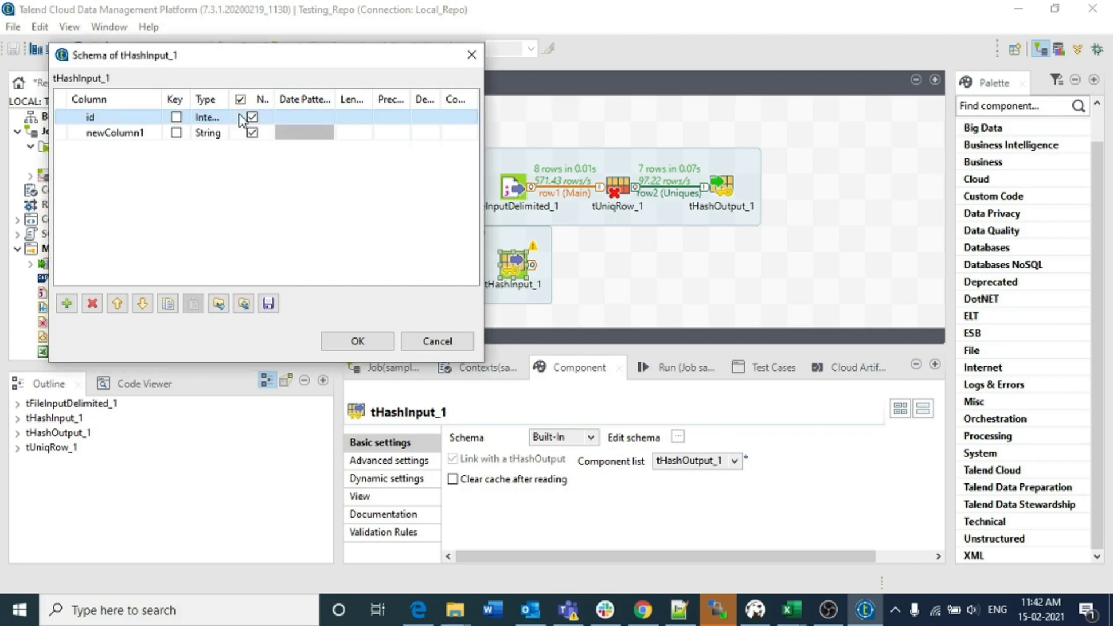
# Step: Name the second schema column of tHashInput_1 enrolled_subjects and apply the schema
pyautogui.click(144, 132)
pyautogui.write('enrol')
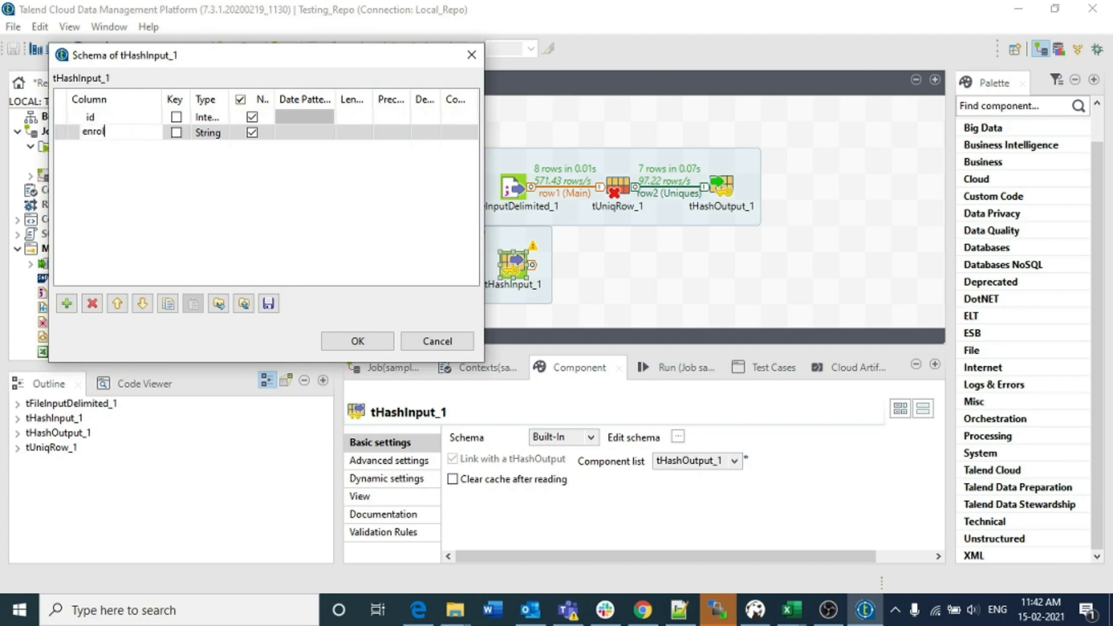
pyautogui.write('led_subjects')
pyautogui.click(357, 343)
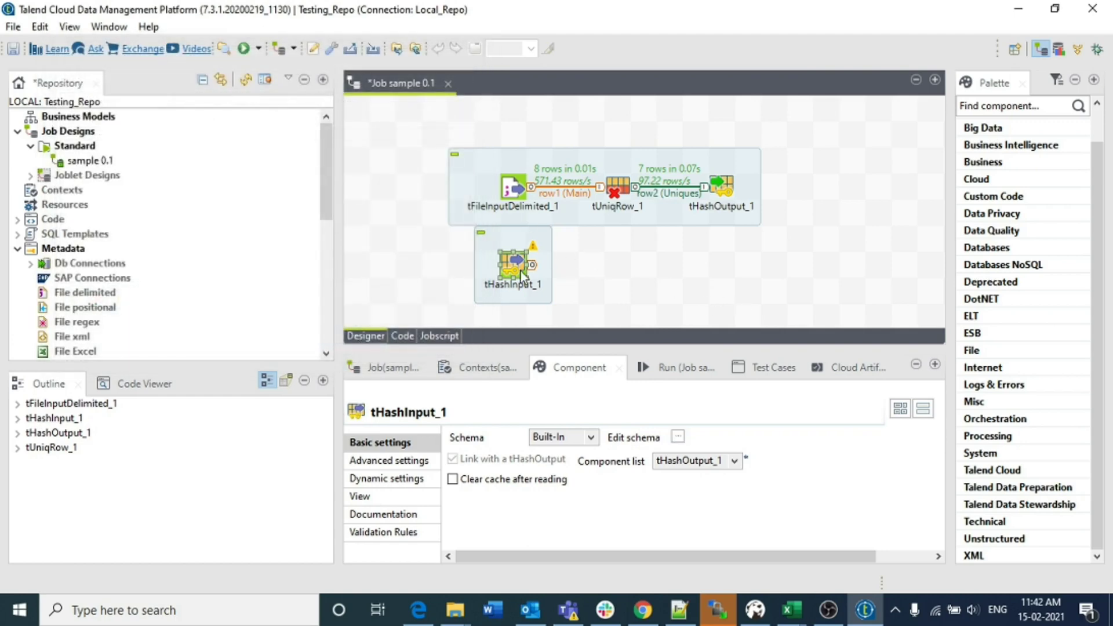
# Step: Move tHashInput_1 further below the first subjob and link tFileInputDelimited_1 to it with an On Subjob Ok trigger
pyautogui.moveTo(520, 271); pyautogui.dragTo(517, 298)
pyautogui.click(510, 193)
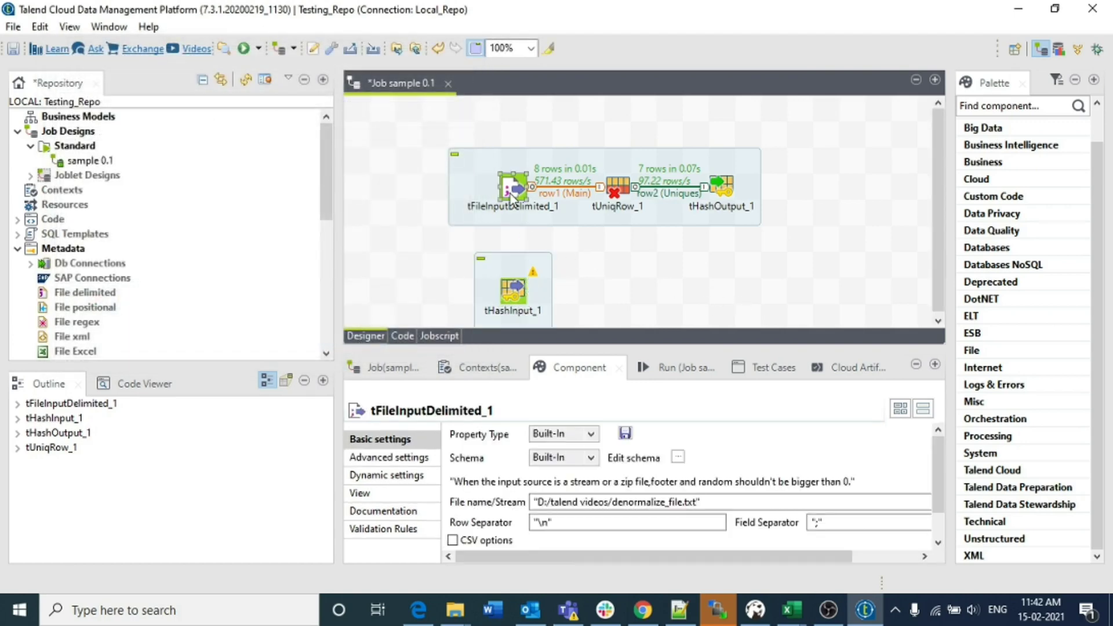
pyautogui.rightClick(510, 194)
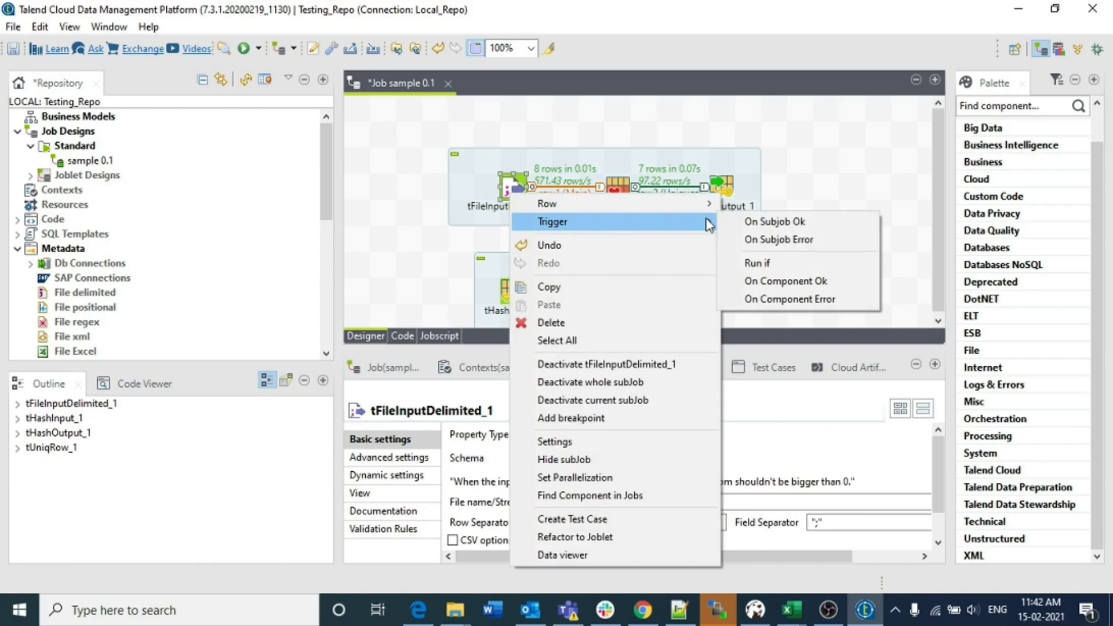
pyautogui.click(795, 222)
pyautogui.click(510, 288)
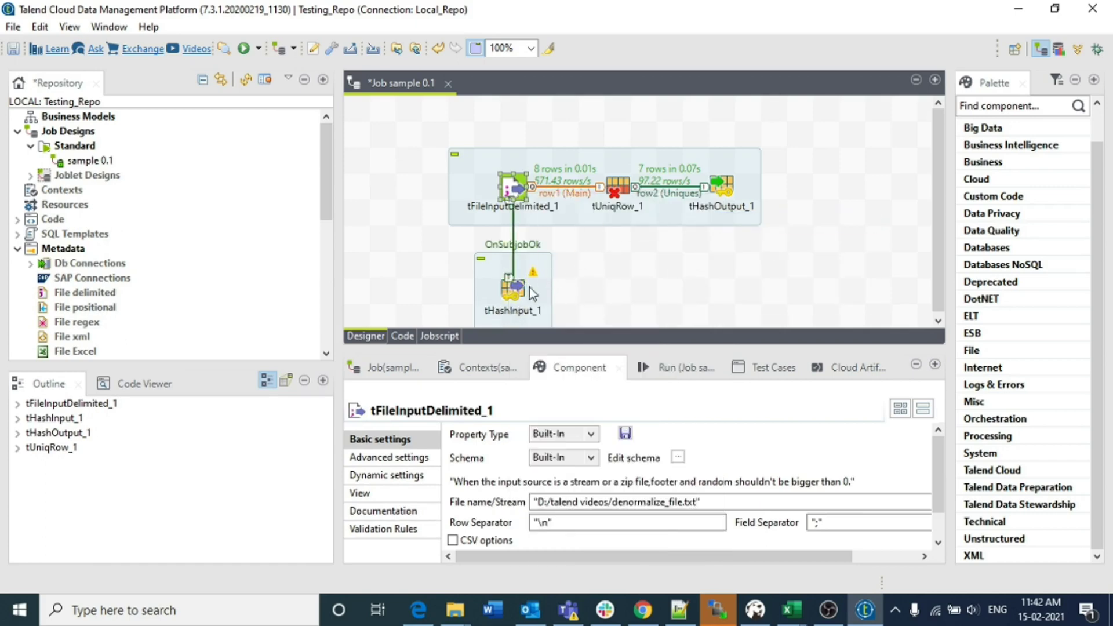
# Step: Try the Clear cache after reading option on tHashInput_1
pyautogui.click(723, 189)
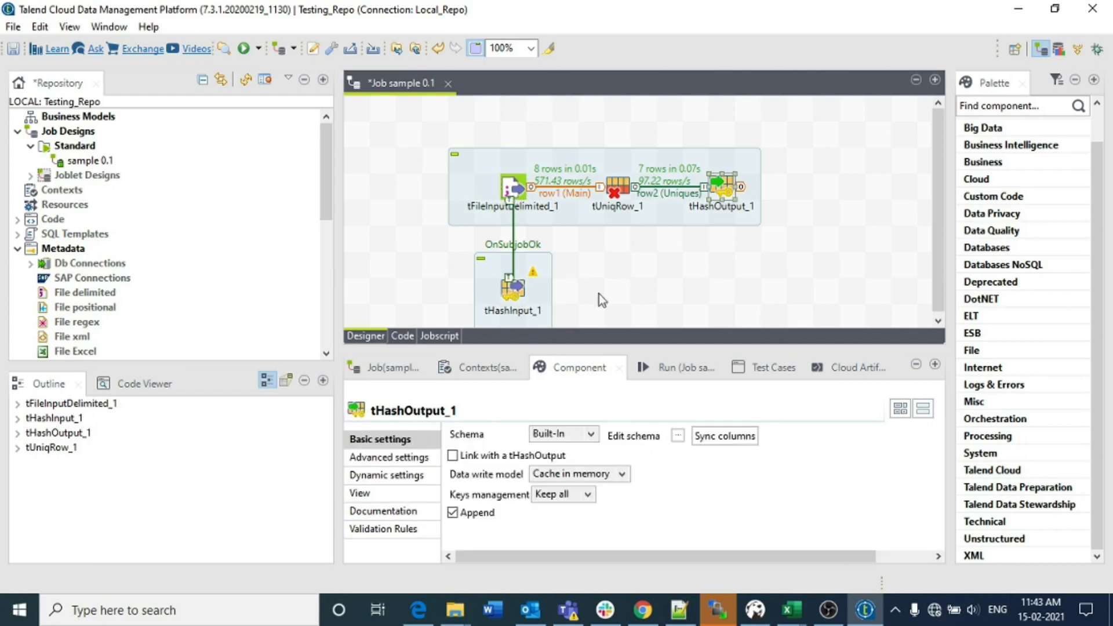
pyautogui.click(514, 292)
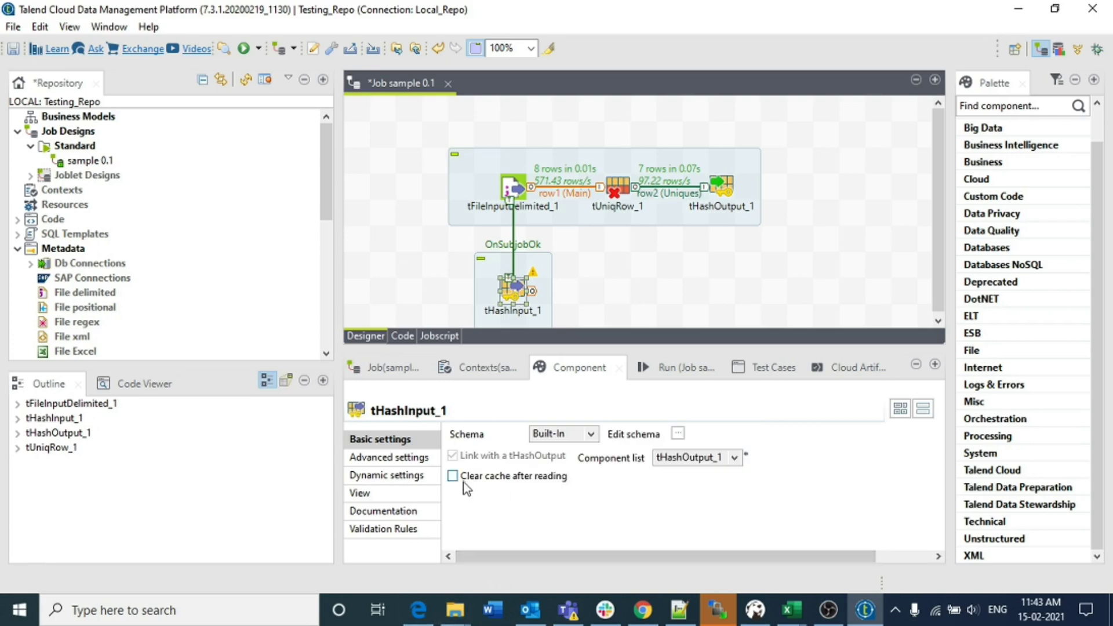
pyautogui.click(452, 478)
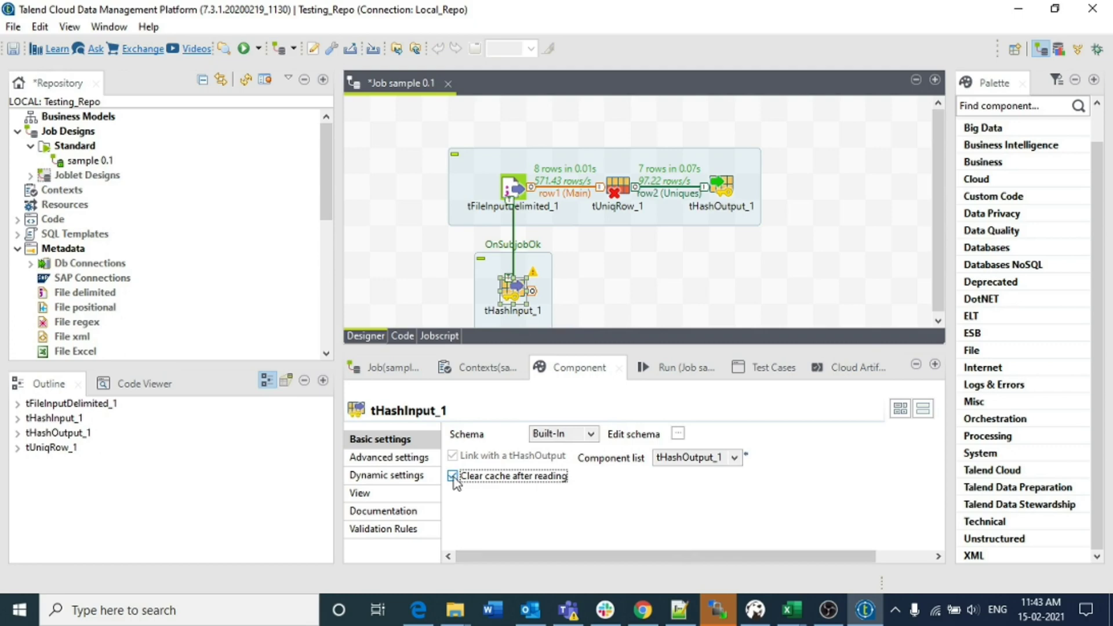
pyautogui.click(453, 476)
pyautogui.click(452, 480)
# Step: Add a tLogRow component beside tHashInput_1 and connect tHashInput_1 to it with a Main row
pyautogui.click(612, 285)
pyautogui.write('tlogr')
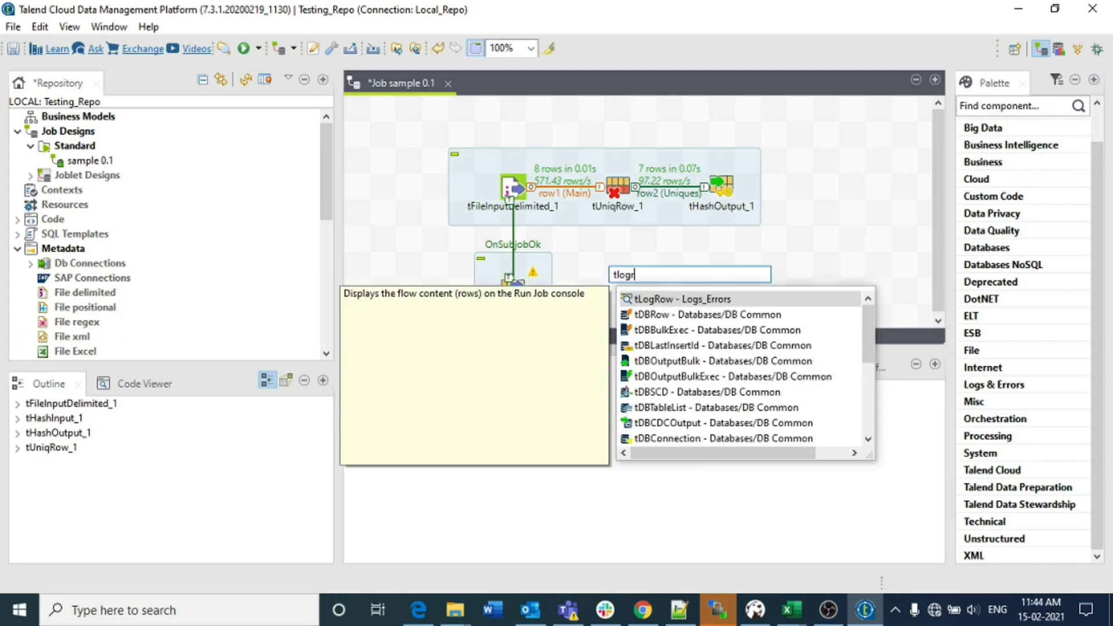
pyautogui.press('Return')
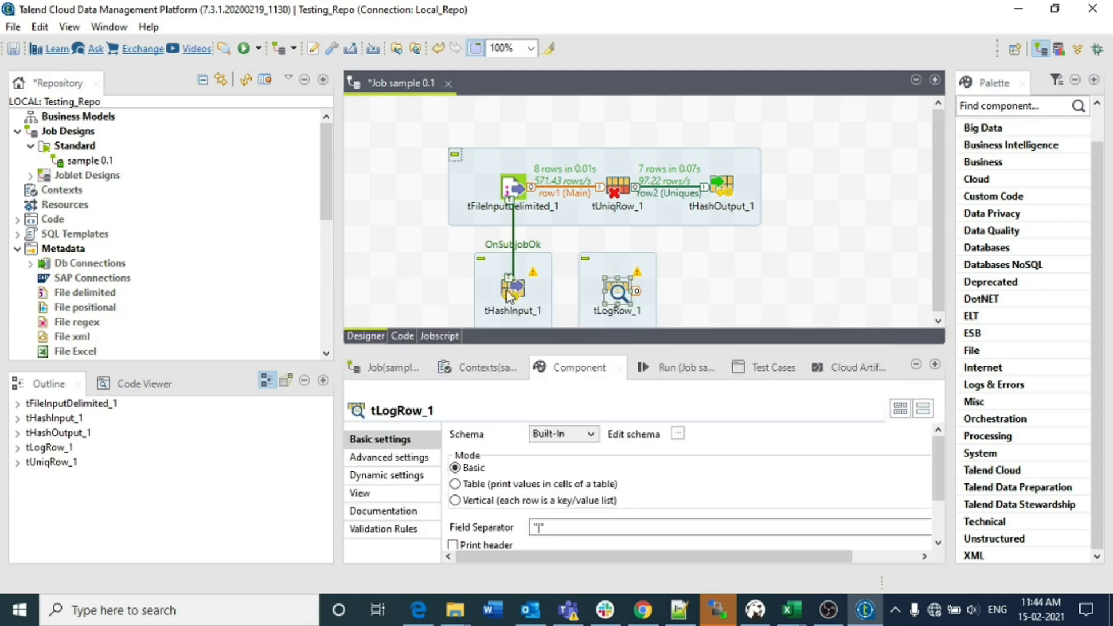
pyautogui.click(507, 293)
pyautogui.rightClick(508, 293)
pyautogui.moveTo(561, 284)
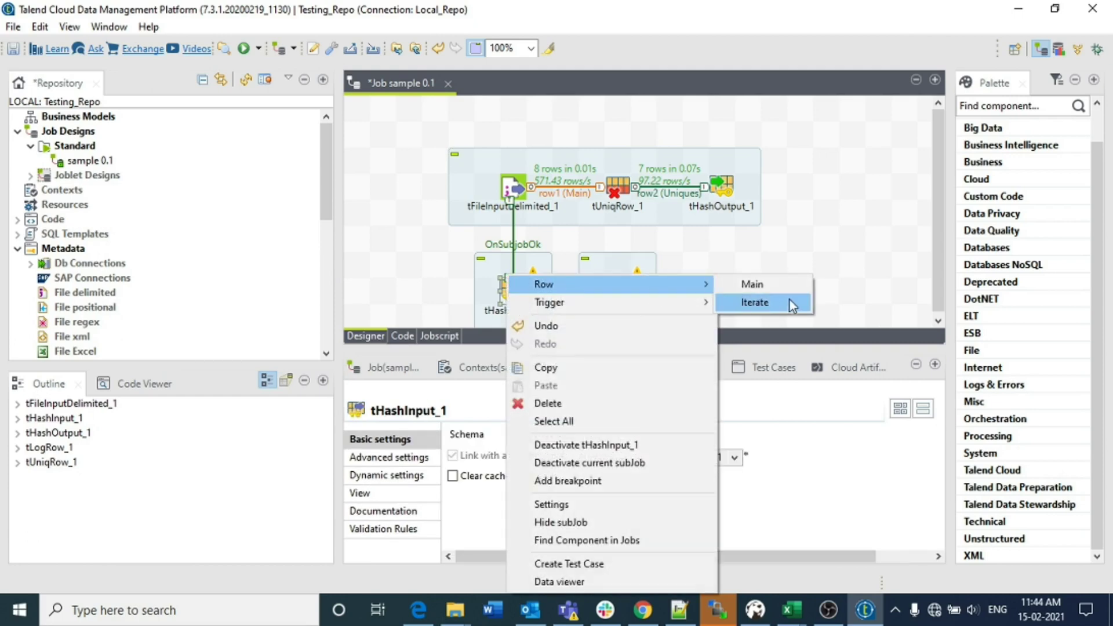
pyautogui.click(784, 284)
pyautogui.click(618, 292)
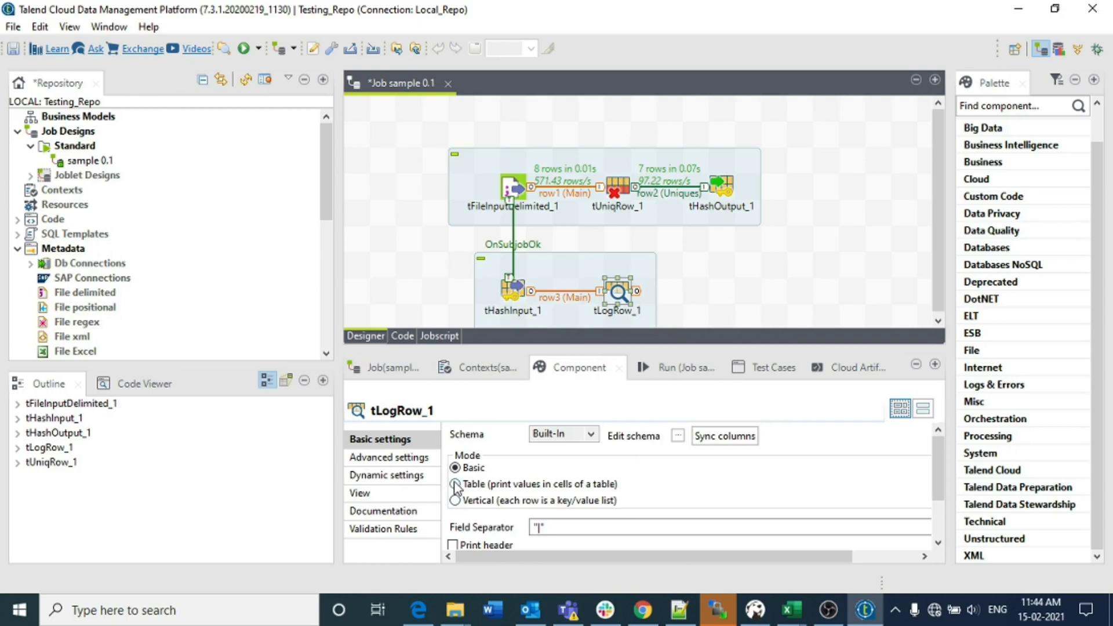
# Step: Set tLogRow_1 to Table mode with synced columns and save the job
pyautogui.click(455, 484)
pyautogui.click(750, 442)
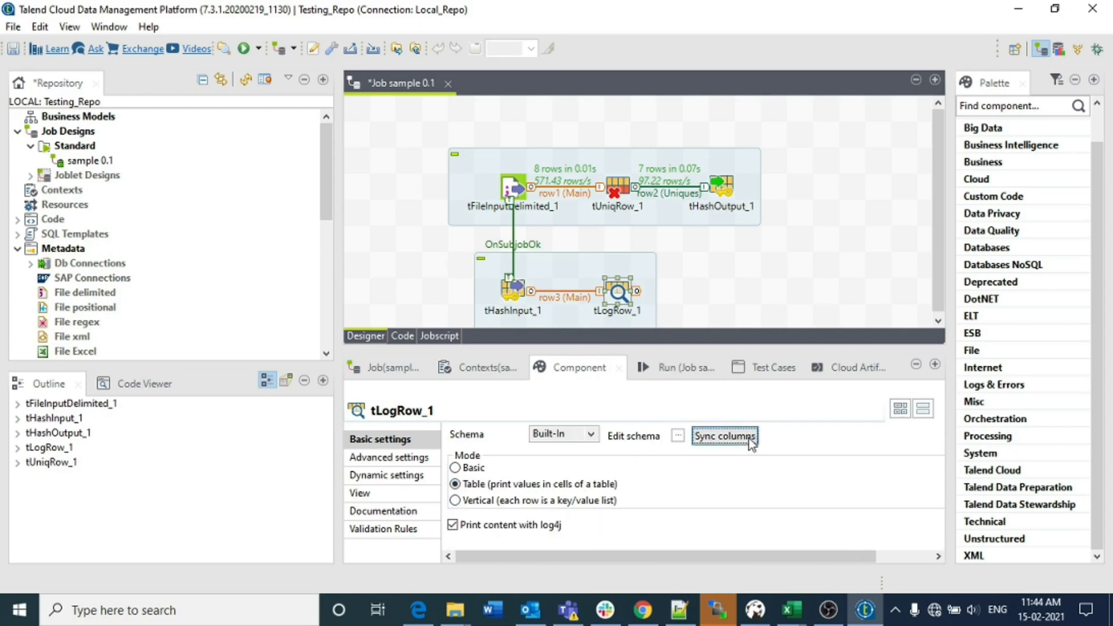
pyautogui.hotkey('ctrl', 's')
# Step: Run the sample job to print the cached unique rows through tLogRow_1
pyautogui.click(684, 373)
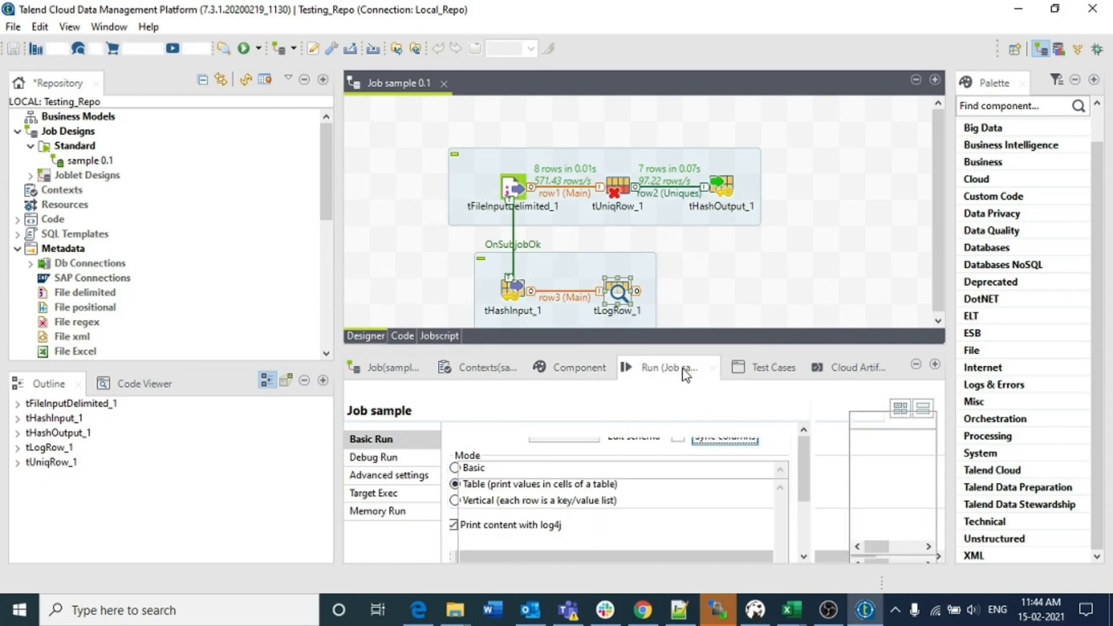
pyautogui.click(492, 453)
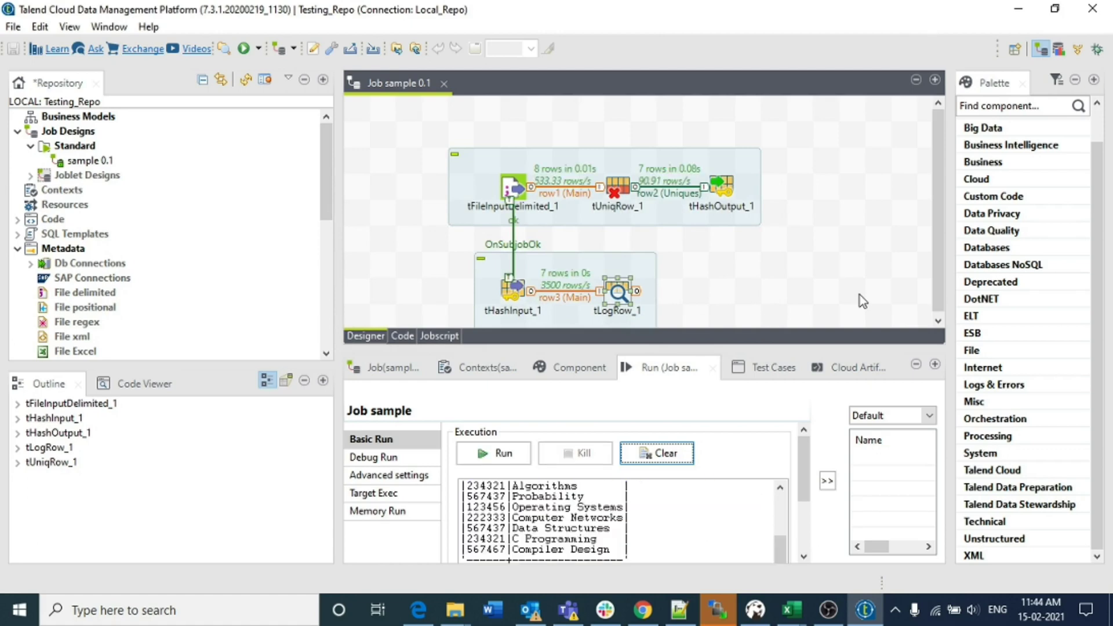
pyautogui.scroll(-1, 753, 289)
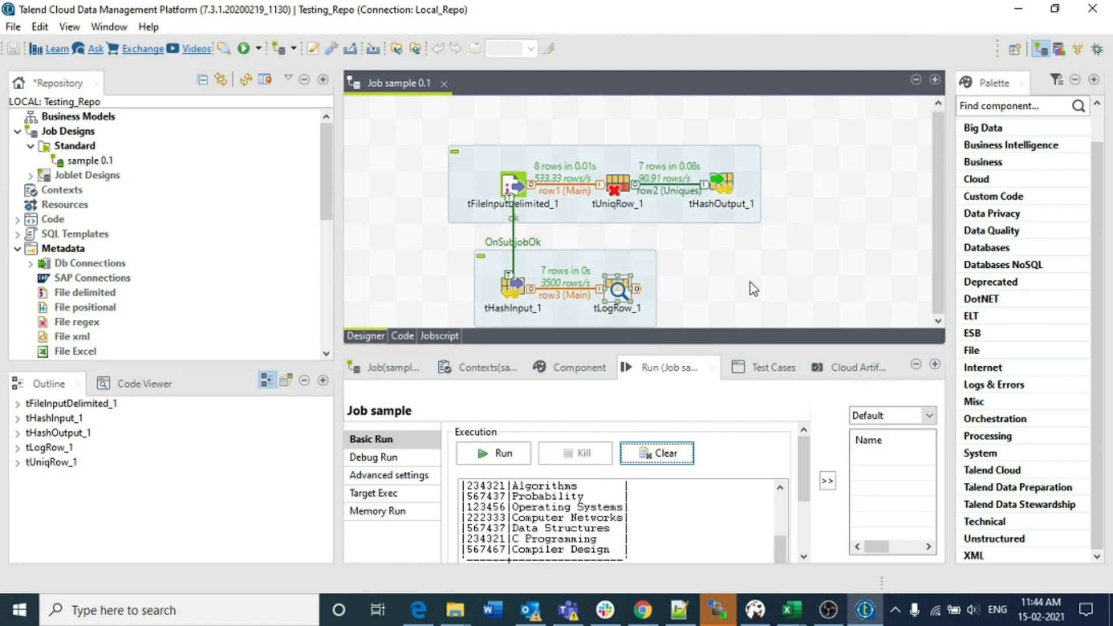
# Step: Examine the tLogRow_1 table in the run console and the row flow through the two linked subjobs
pyautogui.click(520, 187)
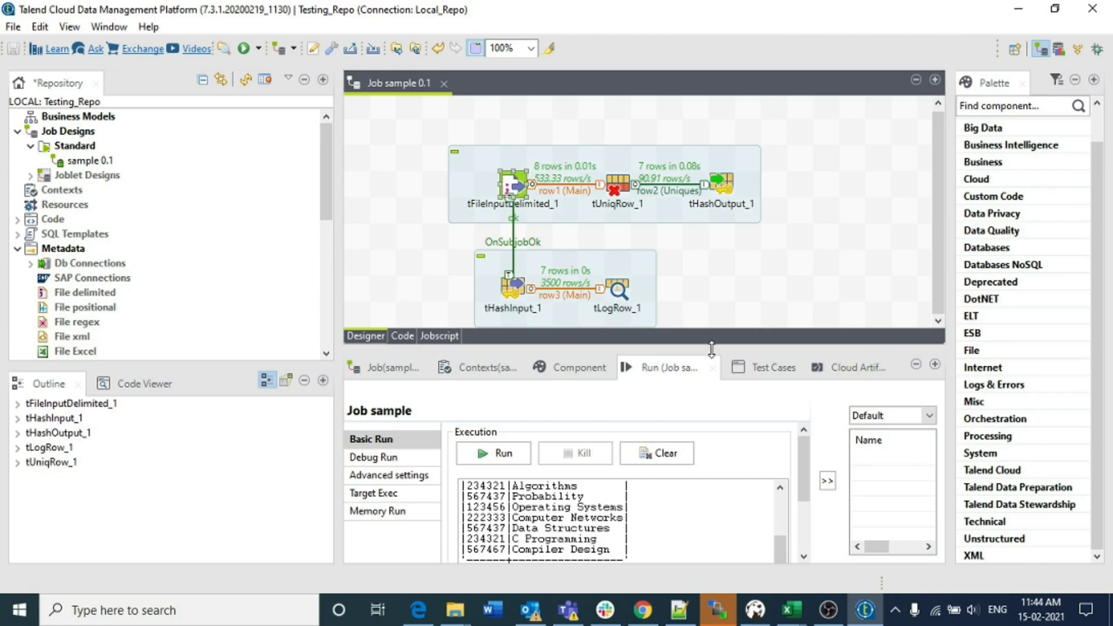
pyautogui.moveTo(718, 347); pyautogui.dragTo(733, 269)
pyautogui.scroll(-3, 768, 241)
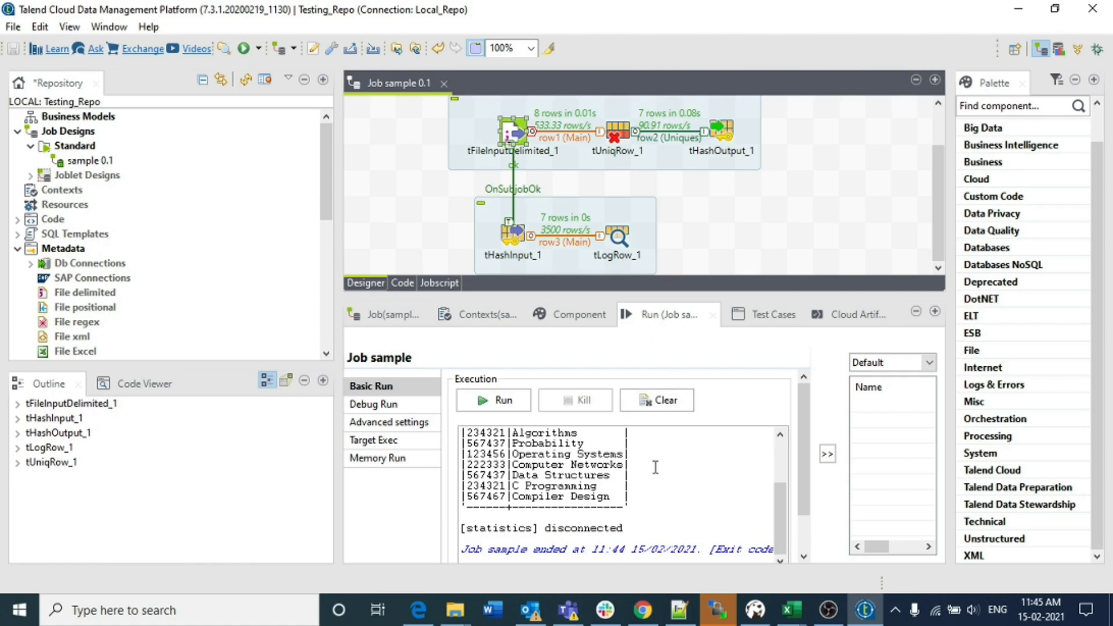
pyautogui.scroll(2, 655, 468)
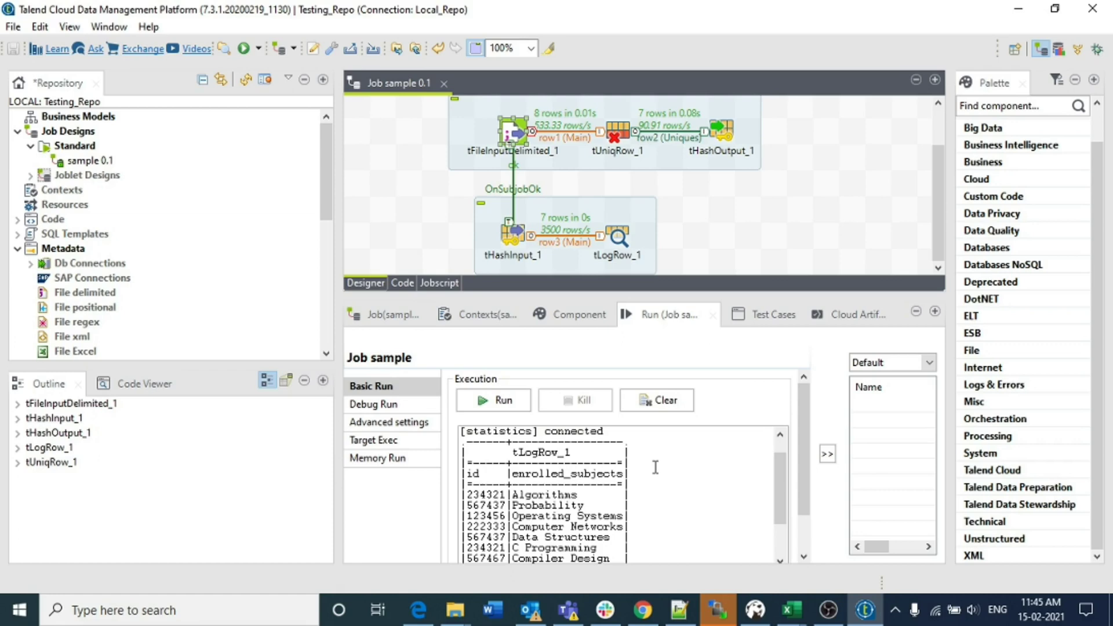
pyautogui.scroll(1, 655, 467)
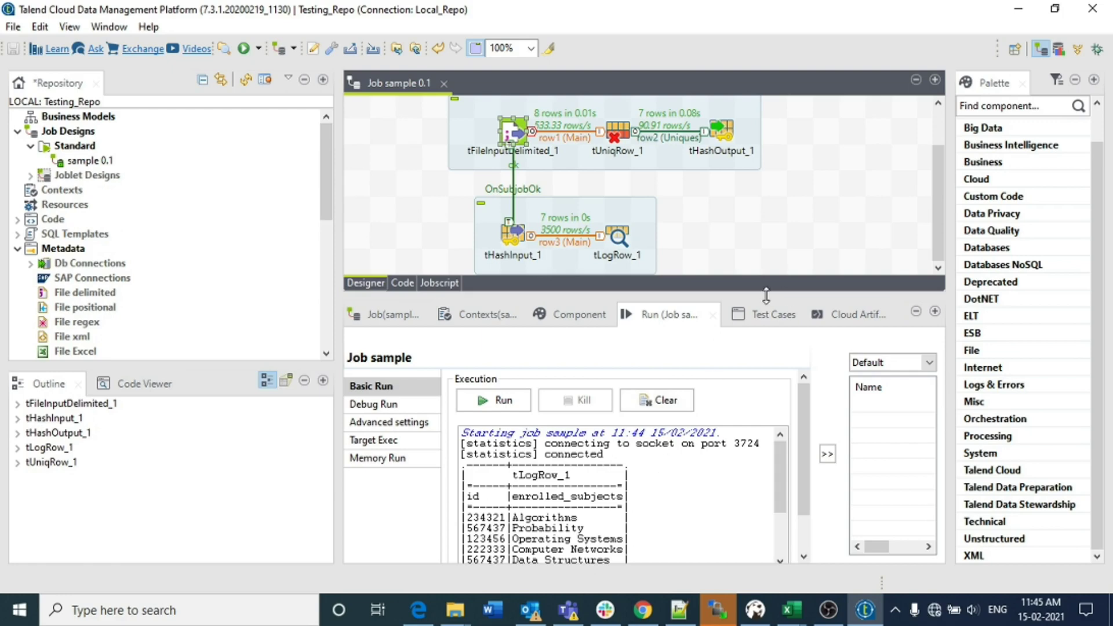
pyautogui.moveTo(763, 296); pyautogui.dragTo(762, 392)
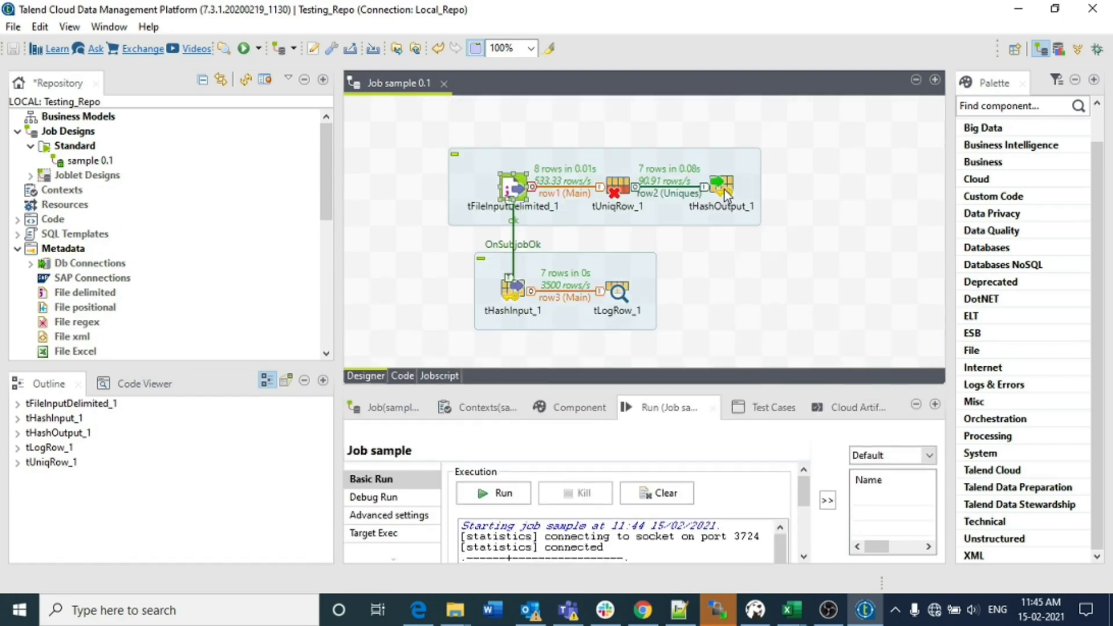
pyautogui.click(725, 193)
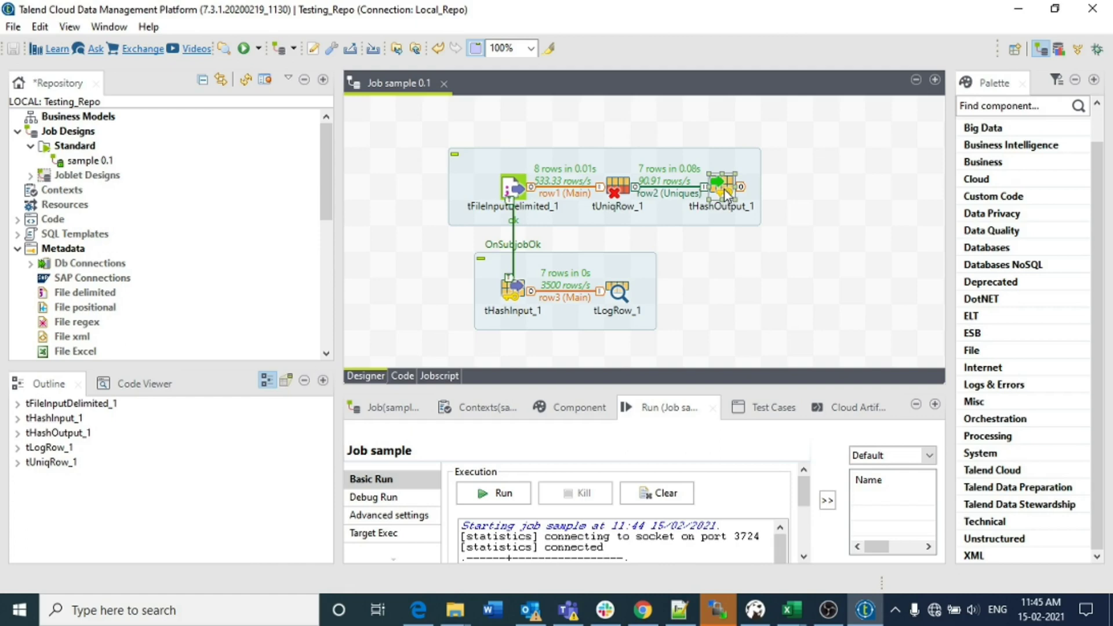